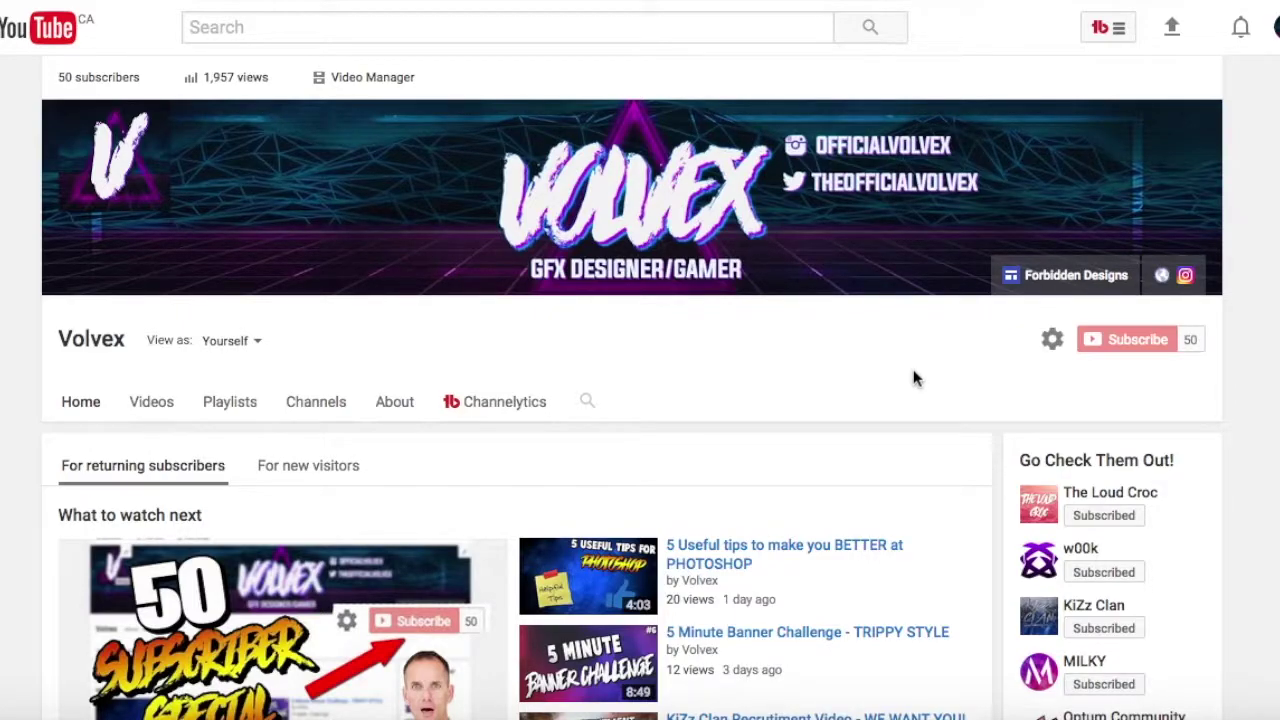
Open the Forbidden Designs website from the link on the channel banner.
left_click(1062, 280)
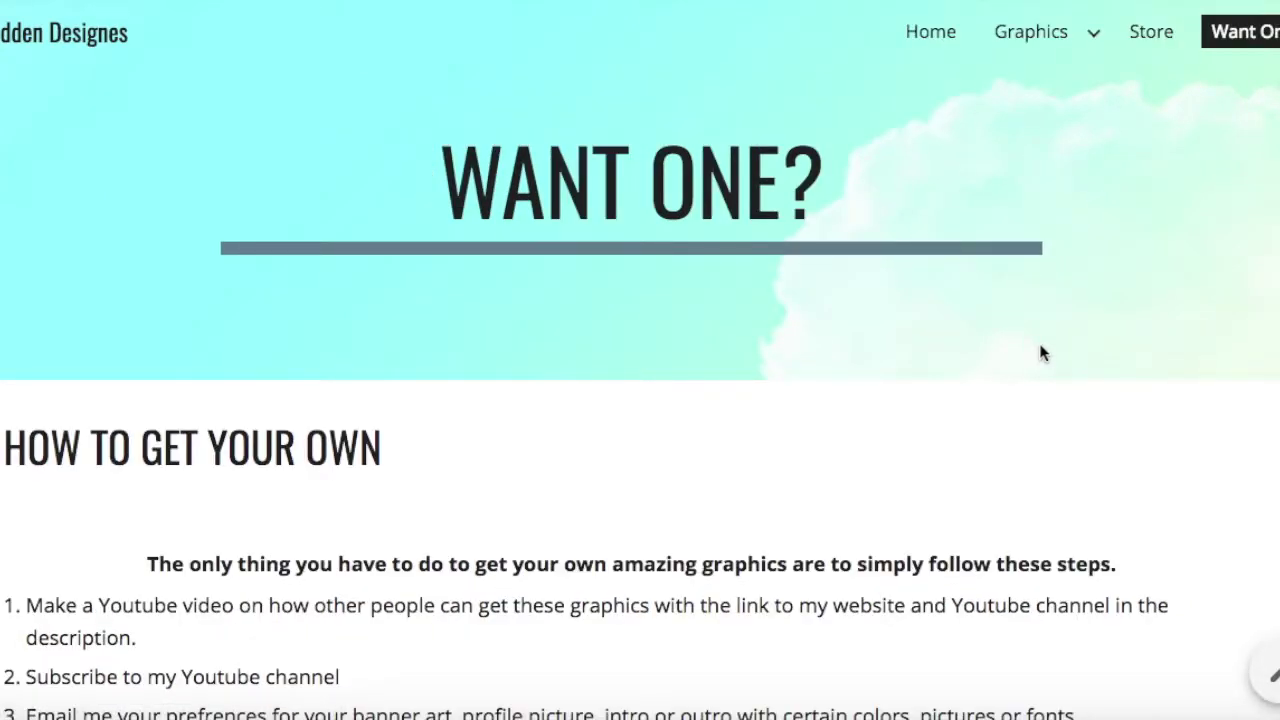
Search Google Images for cartoon knights and save a cartoon knight image.
type("knight car")
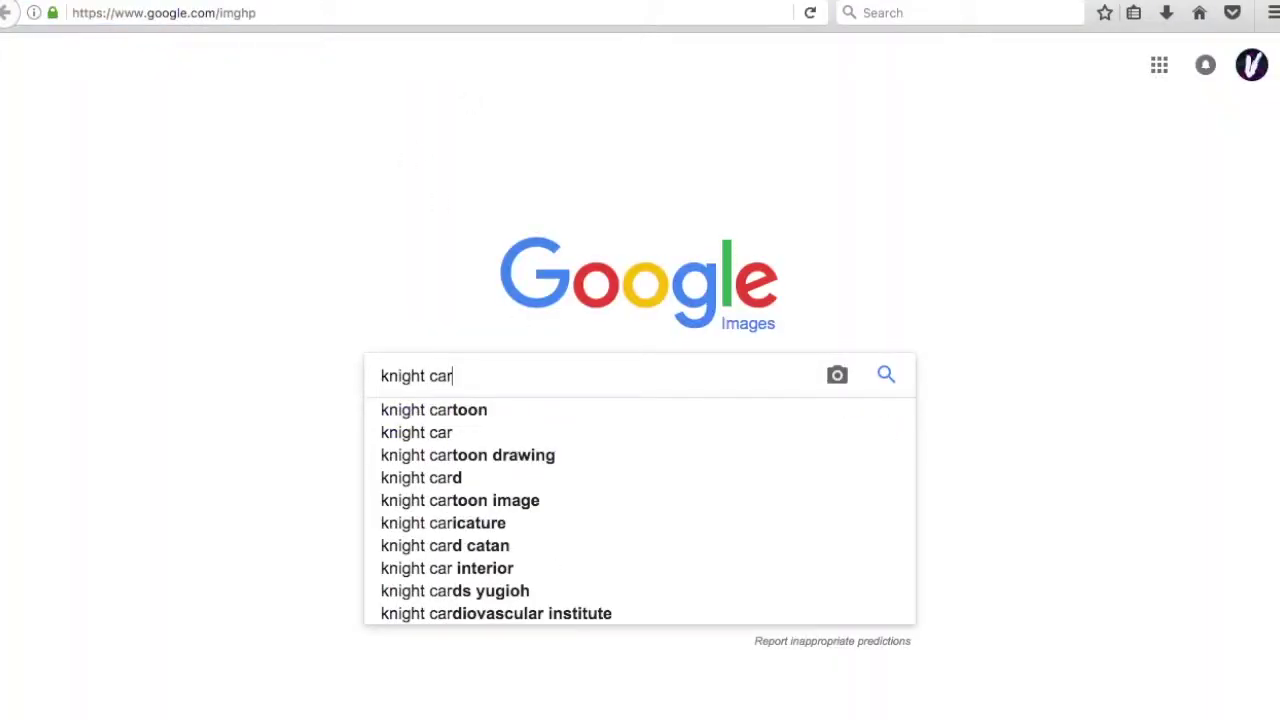
left_click(577, 410)
scroll(572, 380, "down", 5)
scroll(572, 370, "down", 5)
scroll(572, 362, "down", 3)
scroll(572, 362, "down", 5)
scroll(572, 360, "down", 5)
scroll(520, 300, "up", 20)
left_click(207, 76)
key("BackSpace")
key("BackSpace")
key("BackSpace")
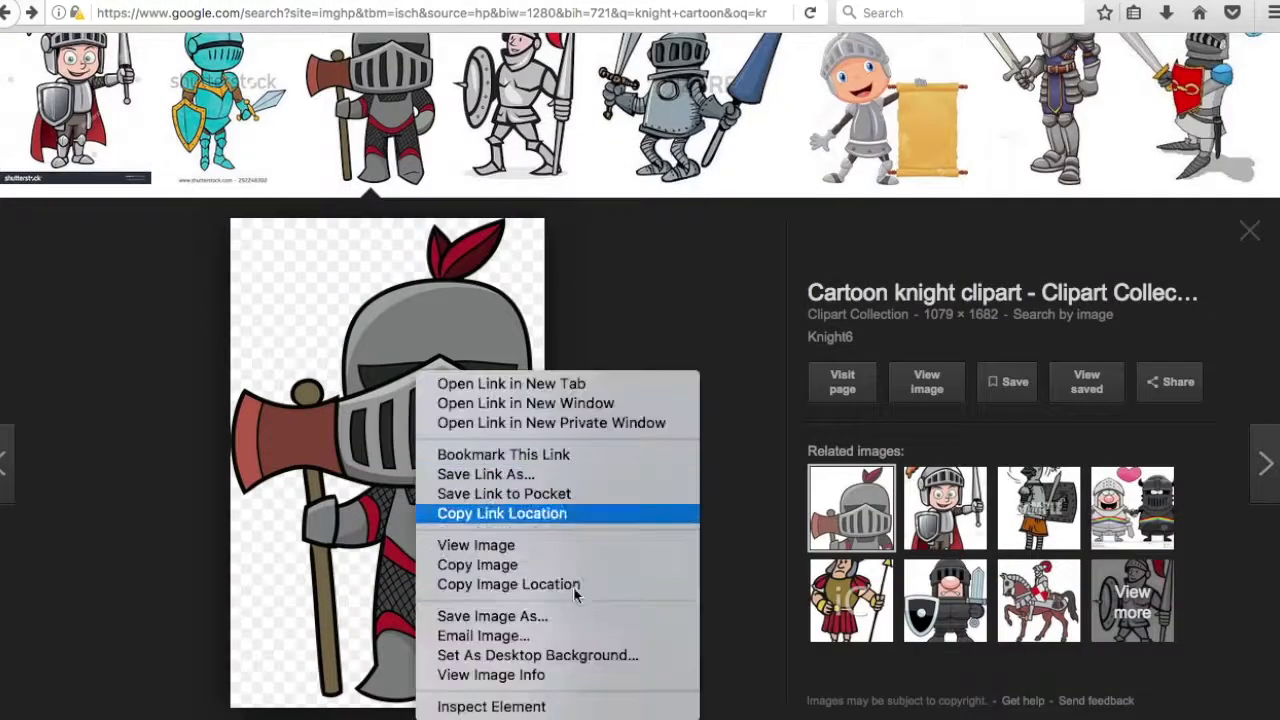
left_click(575, 594)
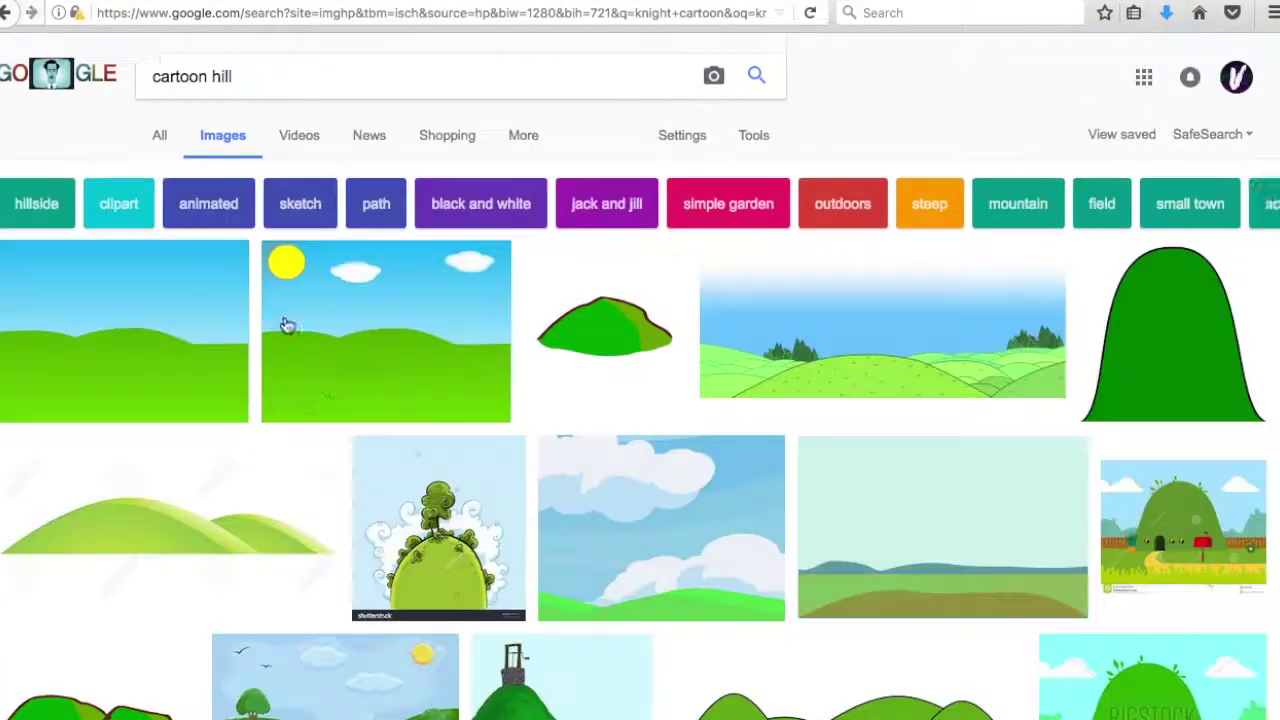
Save the clouds-over-grass cartoon hill image.
scroll(781, 352, "down", 1)
scroll(683, 295, "down", 3)
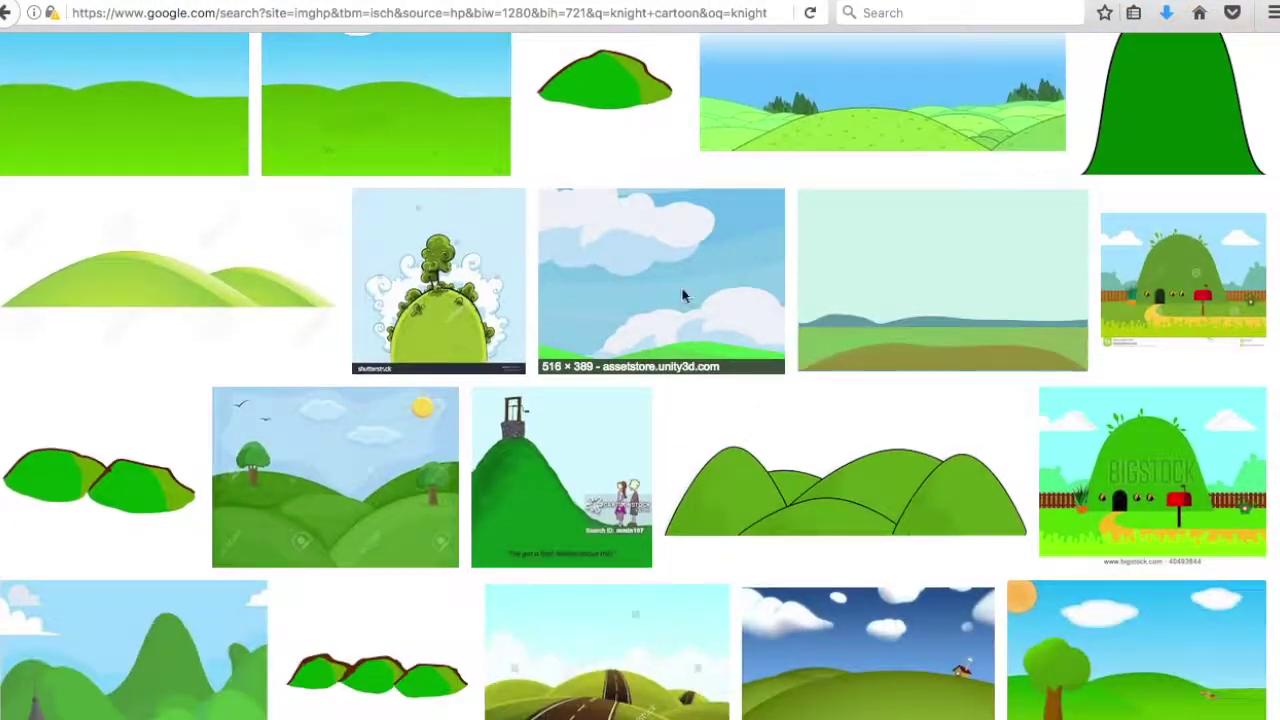
left_click(683, 295)
right_click(683, 463)
key("Return")
Search 'cartoon cliff png' and preview the floating rock cliff image.
scroll(600, 400, "down", 10)
scroll(513, 510, "down", 5)
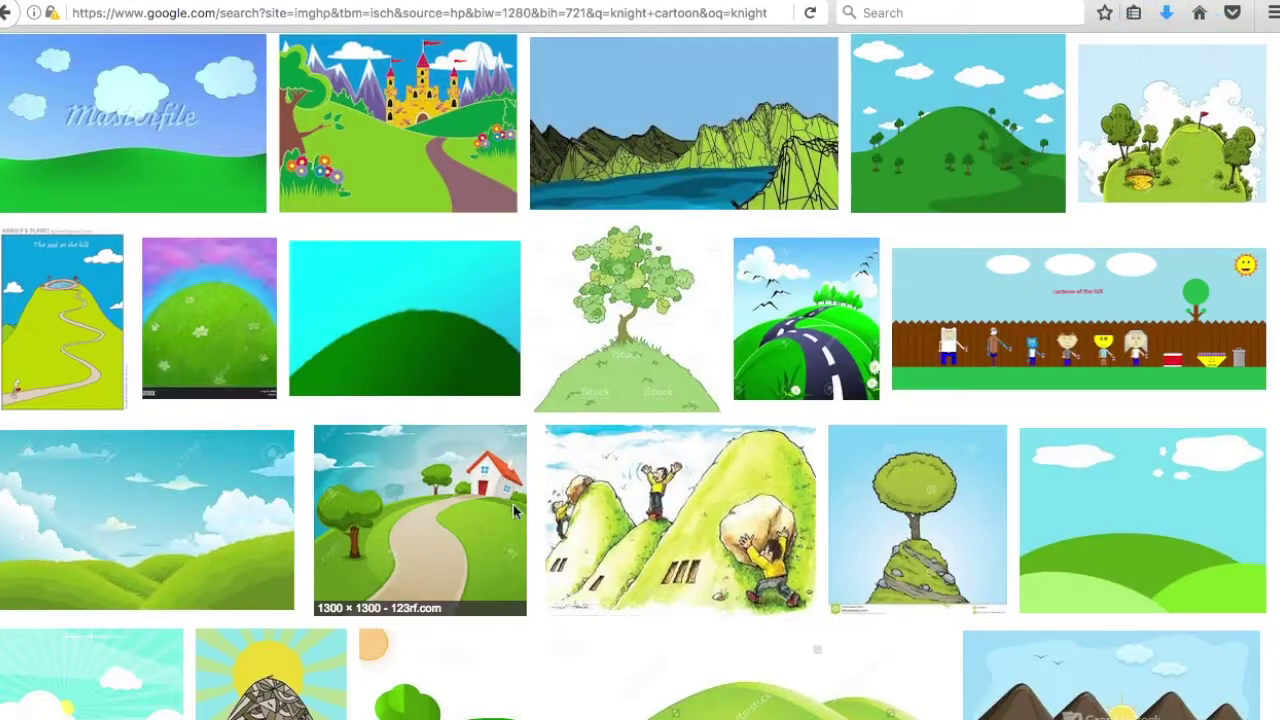
scroll(513, 504, "down", 3)
scroll(513, 504, "up", 15)
double_click(222, 77)
type("cartoon c")
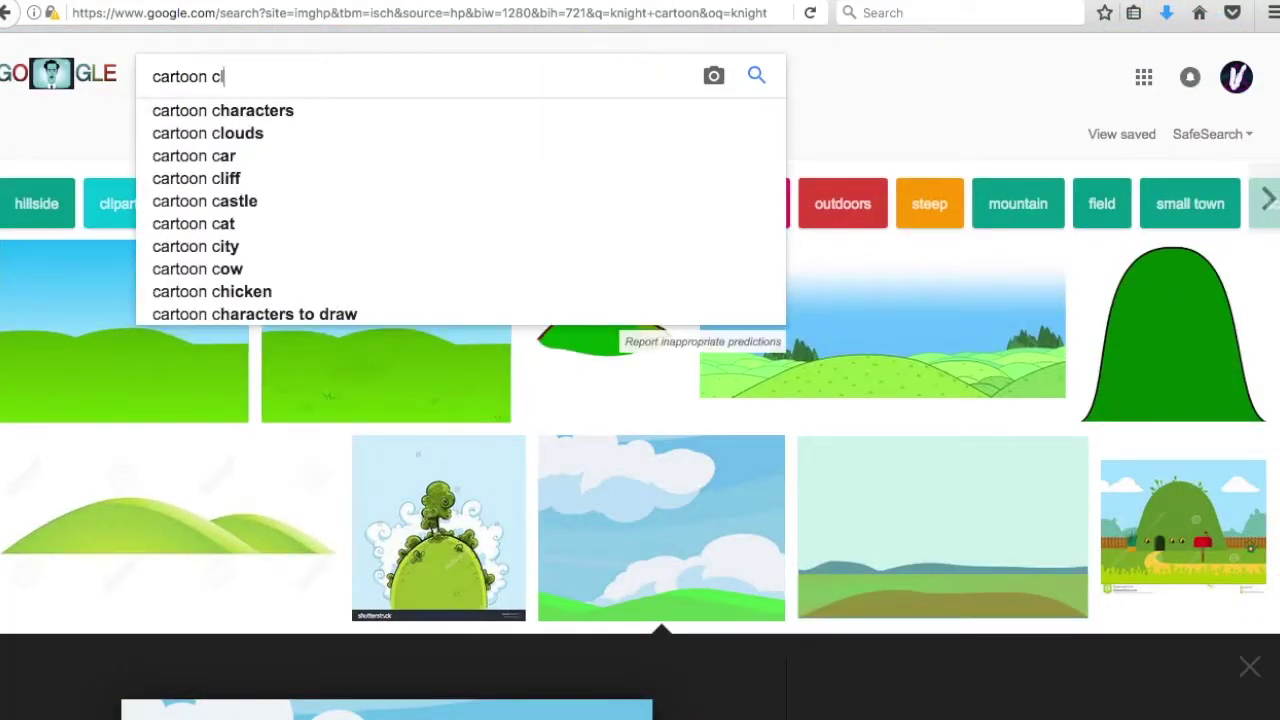
type("liff")
key("Return")
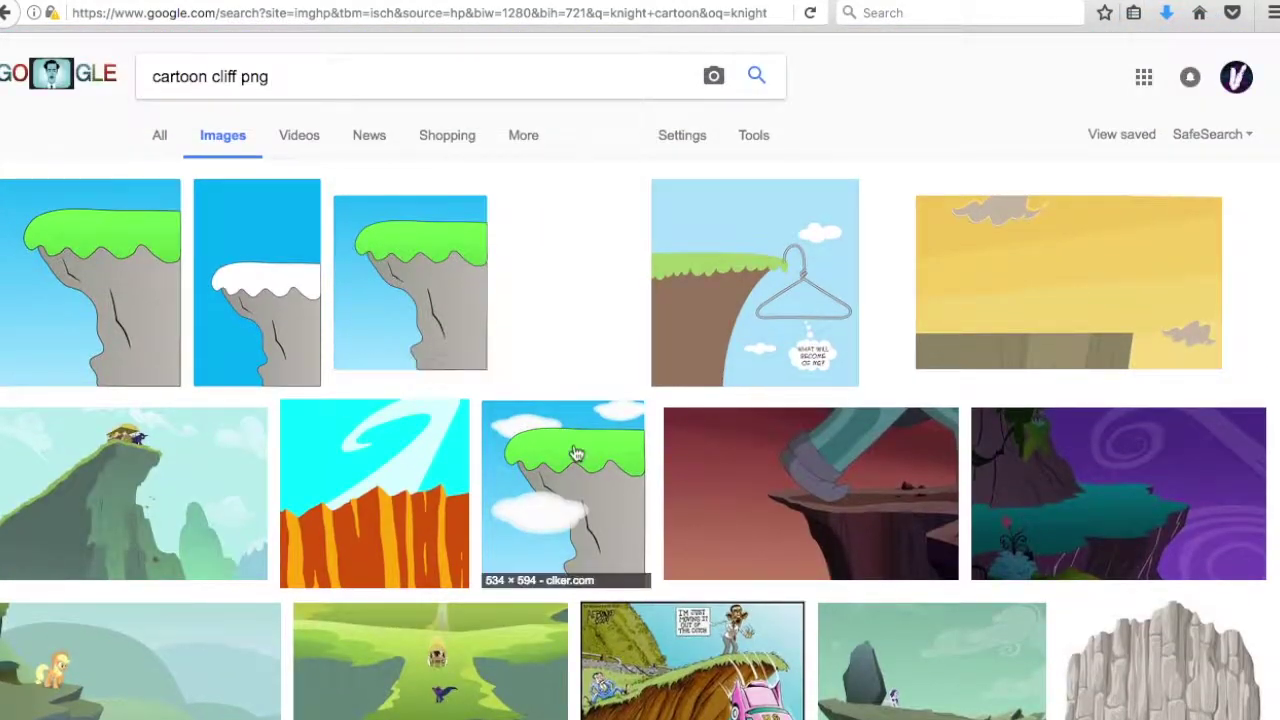
scroll(576, 454, "down", 5)
scroll(576, 454, "down", 2)
scroll(576, 454, "down", 2)
left_click(129, 236)
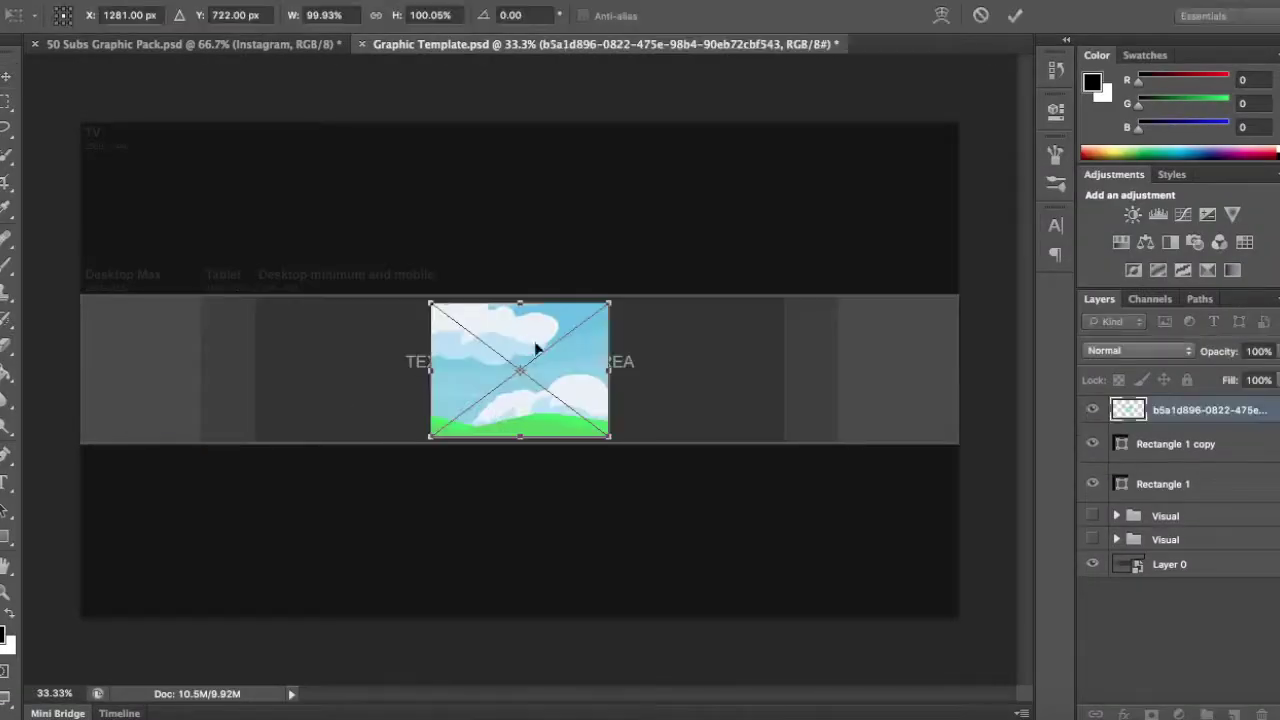
Stretch the cloud image's right, left and top edges to the banner edges and commit.
mouse_move(727, 261)
left_mouse_down()
mouse_move(748, 319)
mouse_move(958, 351)
left_mouse_up()
left_click_drag(429, 351, 80, 351)
left_click_drag(519, 260, 519, 294)
key("Return")
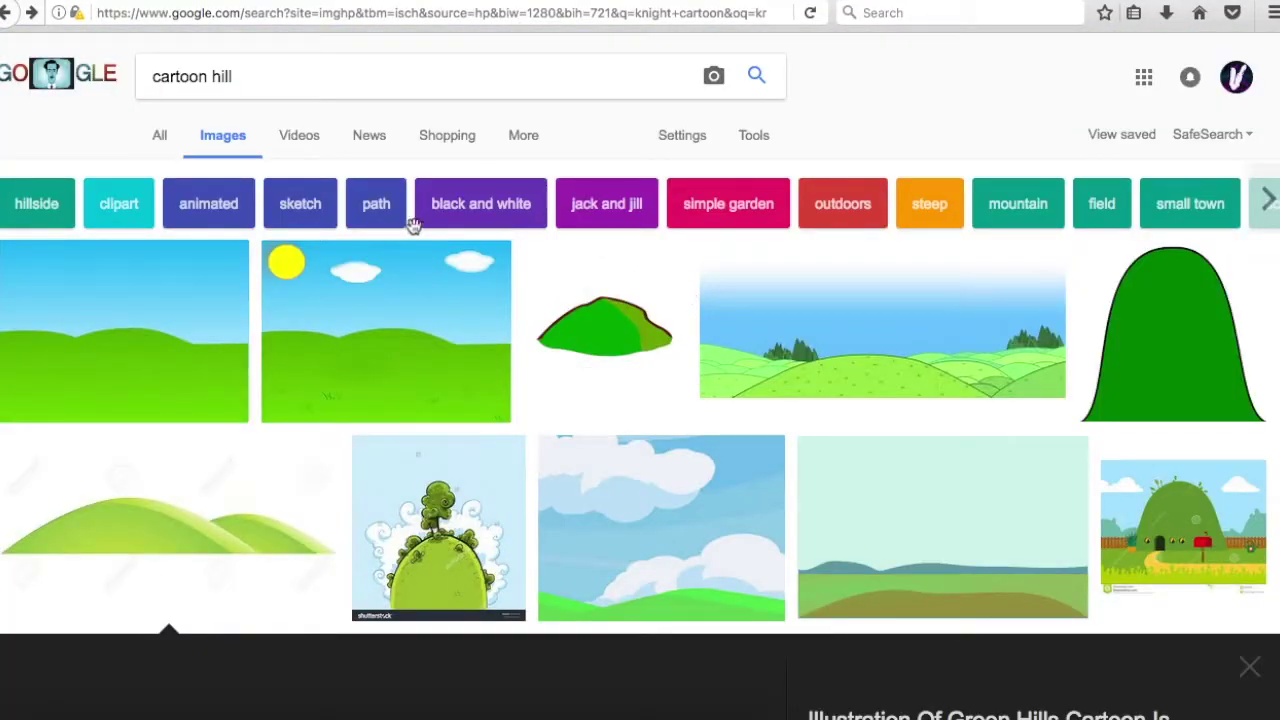
Filter the hill results by path, steep and clipart, previewing a green hill clipart.
left_click(392, 220)
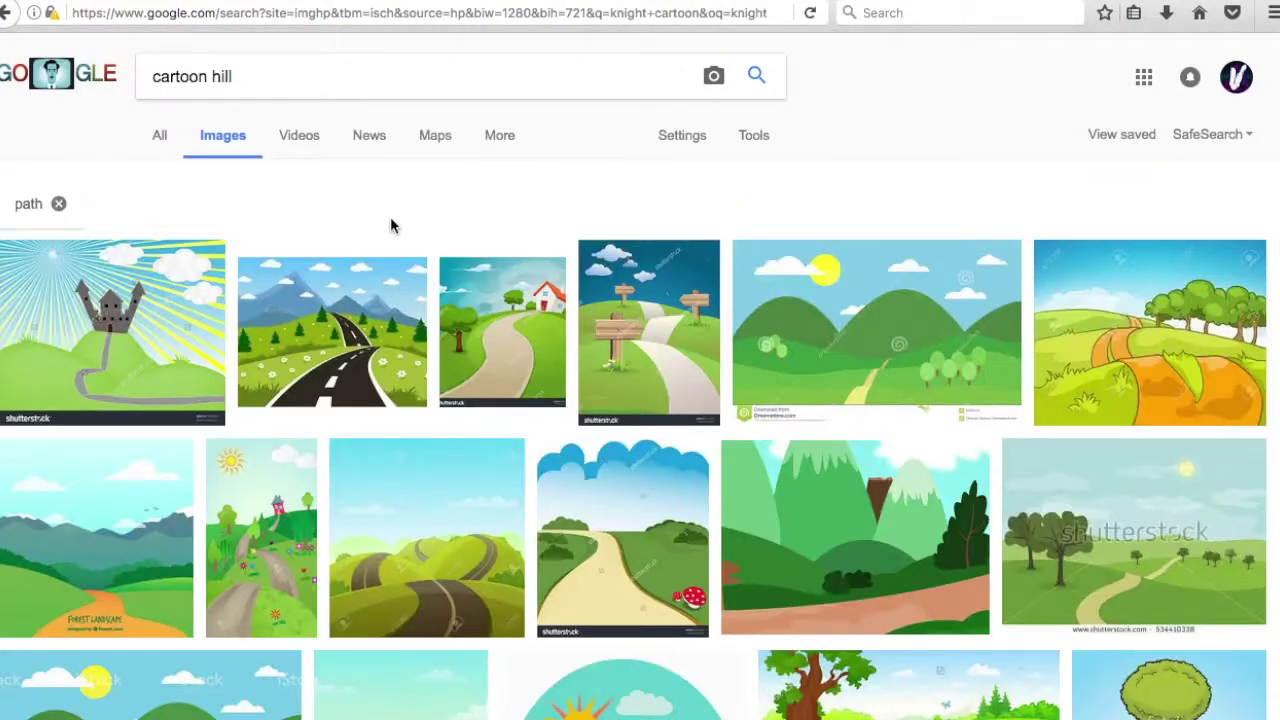
left_click(10, 13)
left_click(948, 210)
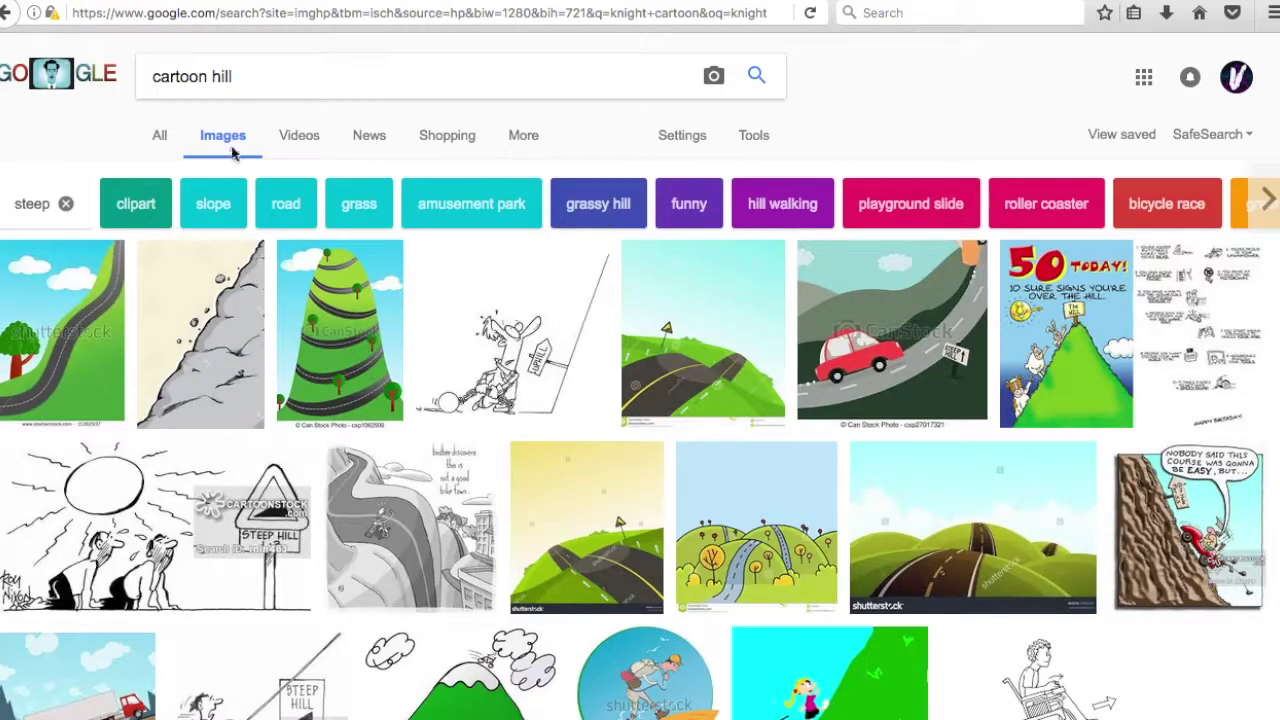
left_click(68, 206)
left_click(532, 328)
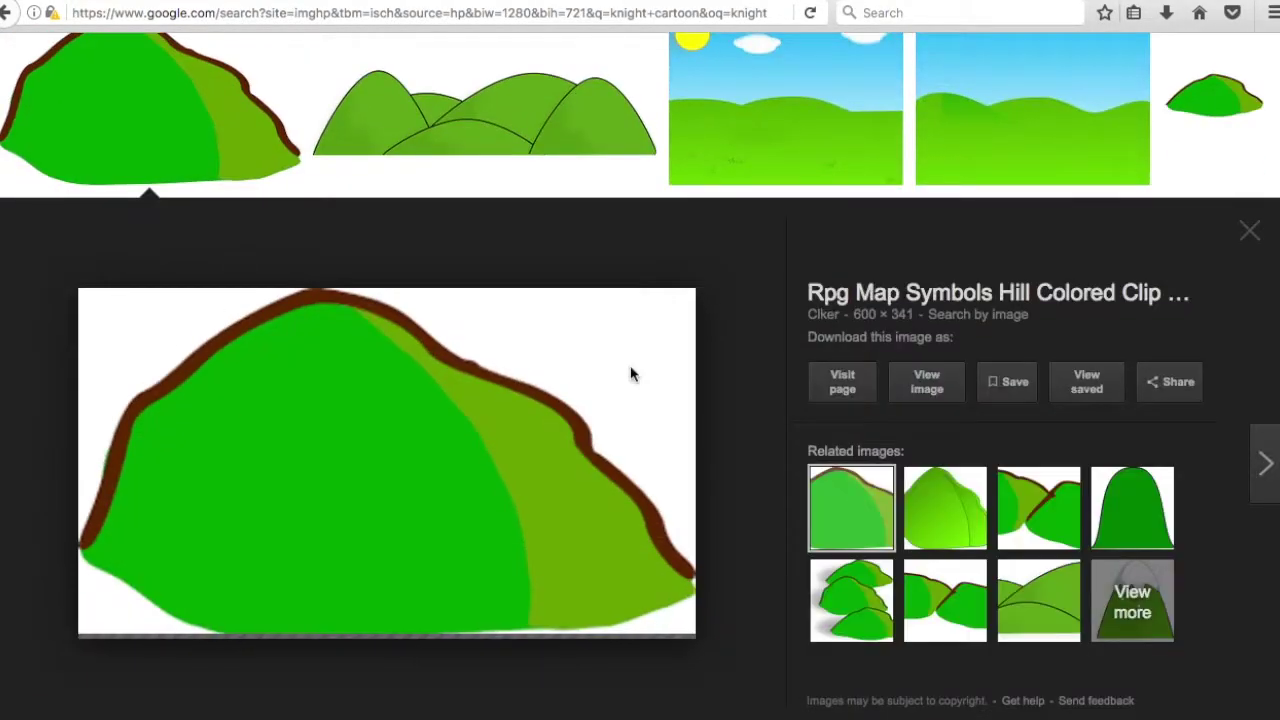
key("Right")
key("Right")
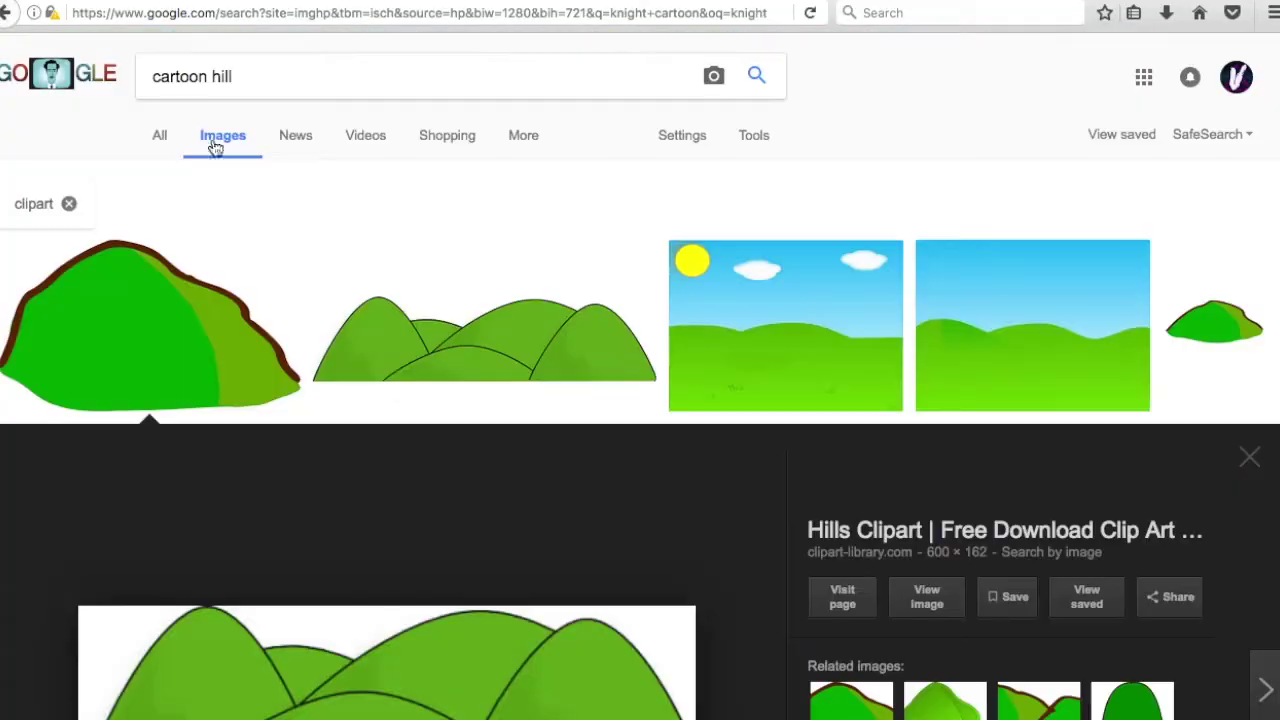
Change the image search to 'sleeping dragon png'.
double_click(220, 76)
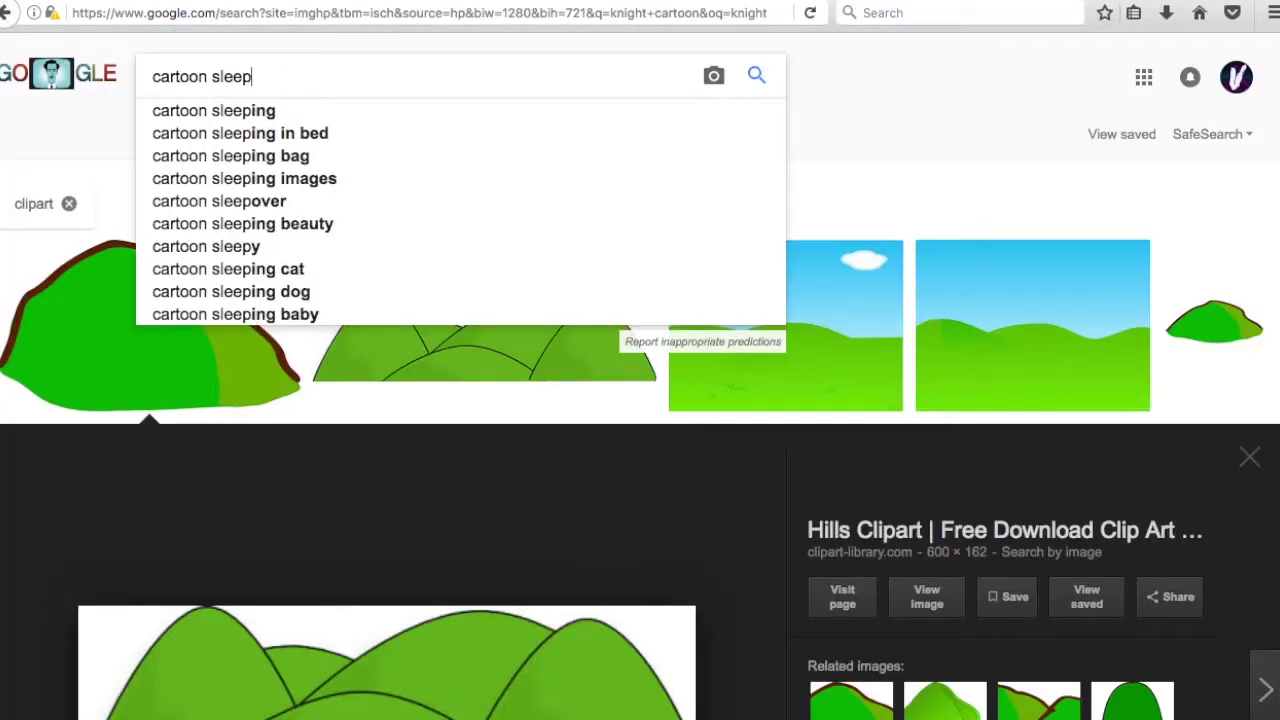
type("sleeping dragon")
key("Return")
left_click(380, 77)
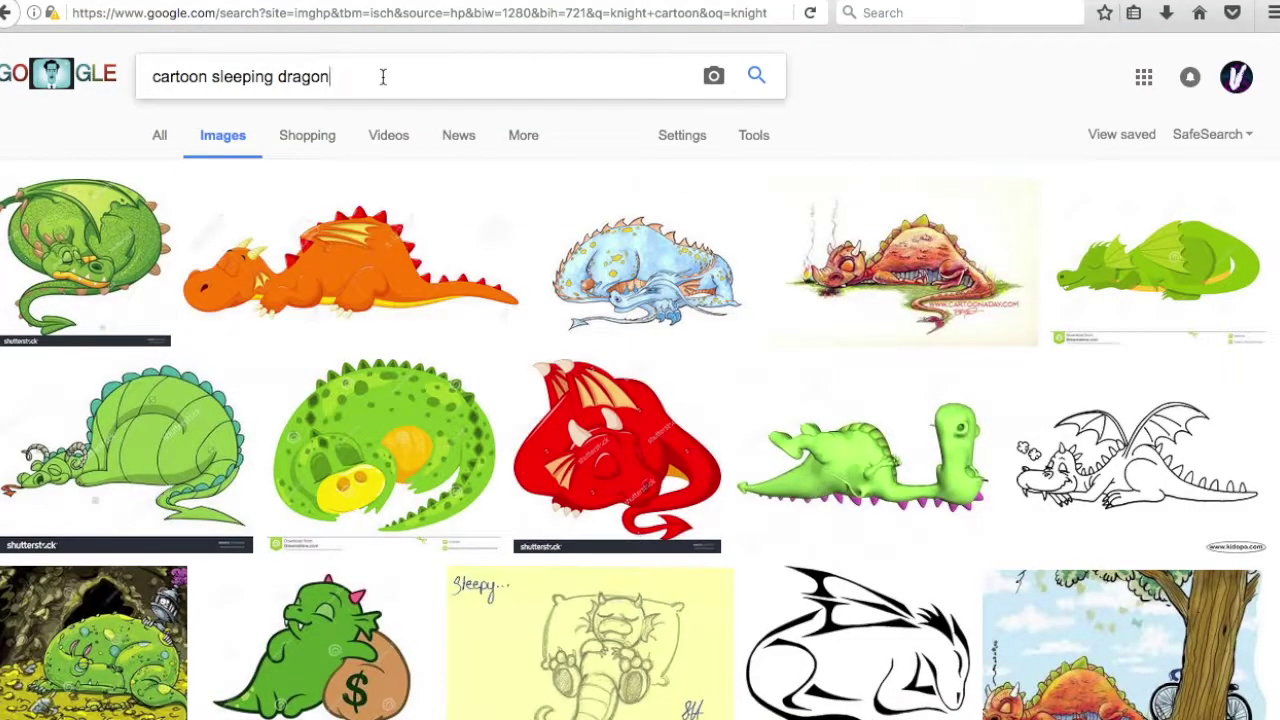
type("png")
key("Return")
Preview the green snoring dragon image and bring up its save options.
scroll(790, 312, "down", 3)
scroll(790, 312, "down", 3)
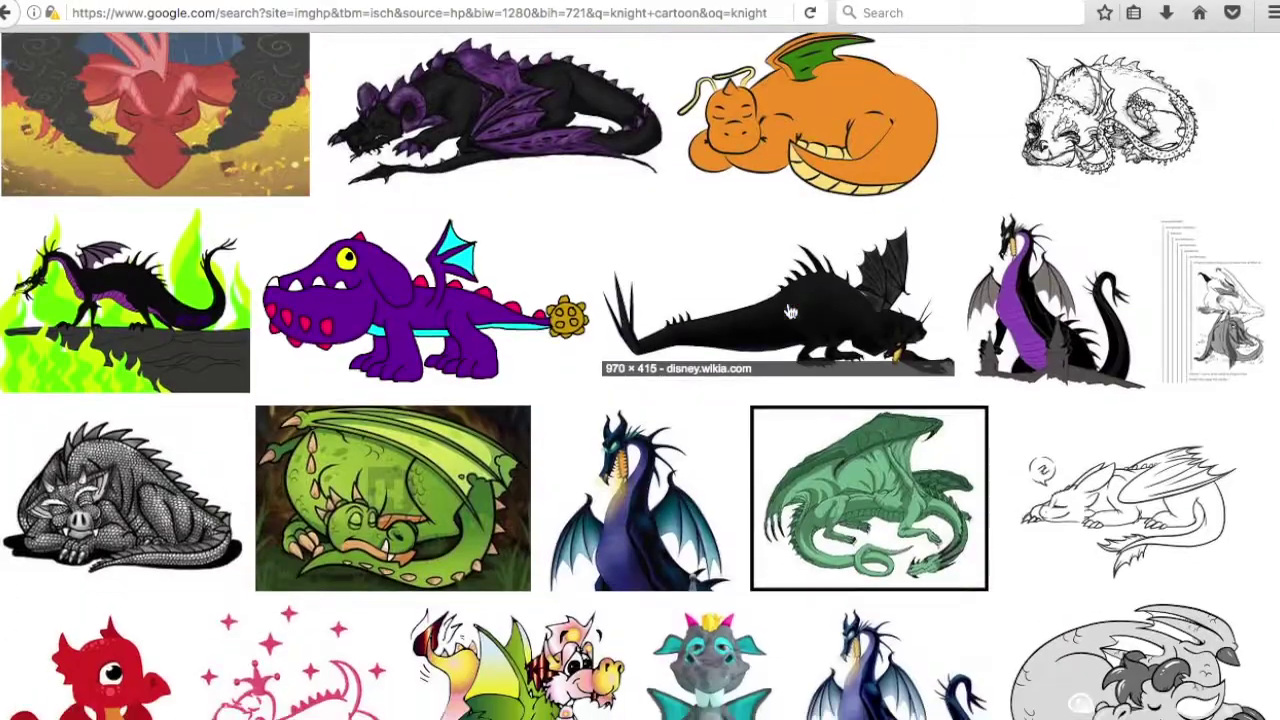
scroll(790, 312, "down", 4)
scroll(790, 312, "up", 10)
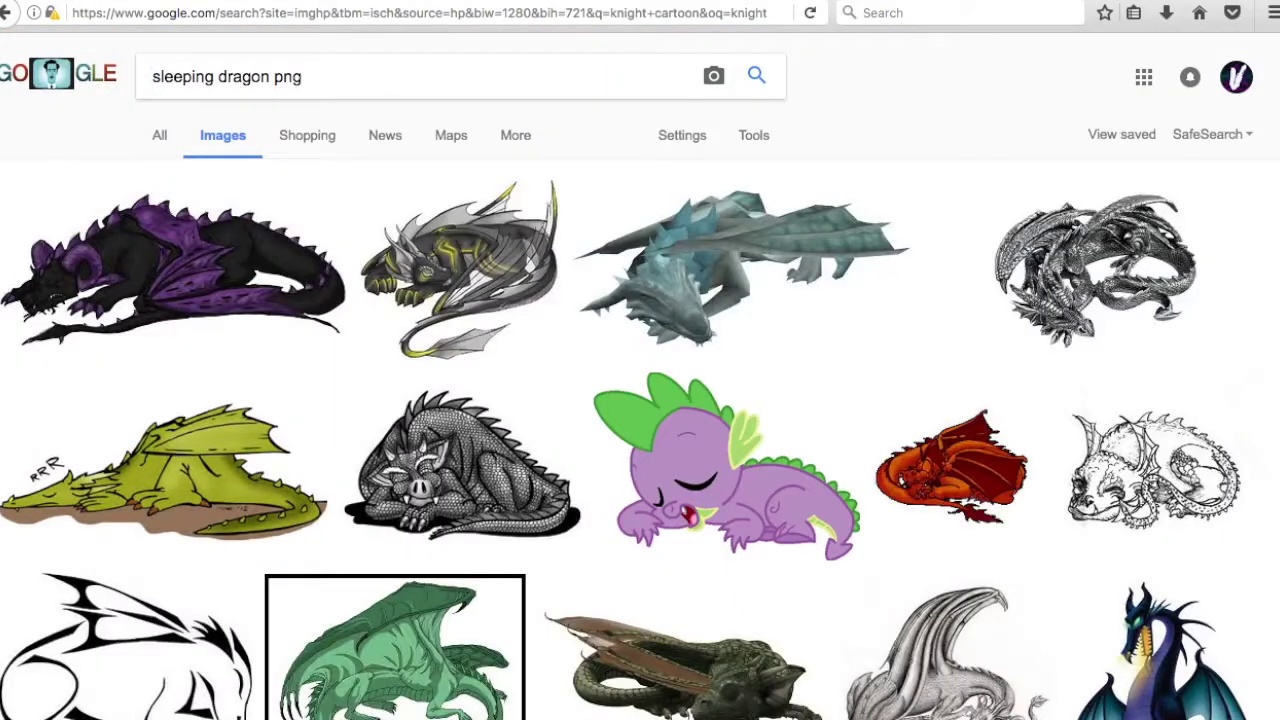
scroll(160, 420, "down", 1)
left_click(160, 420)
right_click(488, 366)
Save the dragon, place it beneath the rectangle layers, and shift it right.
left_click(545, 614)
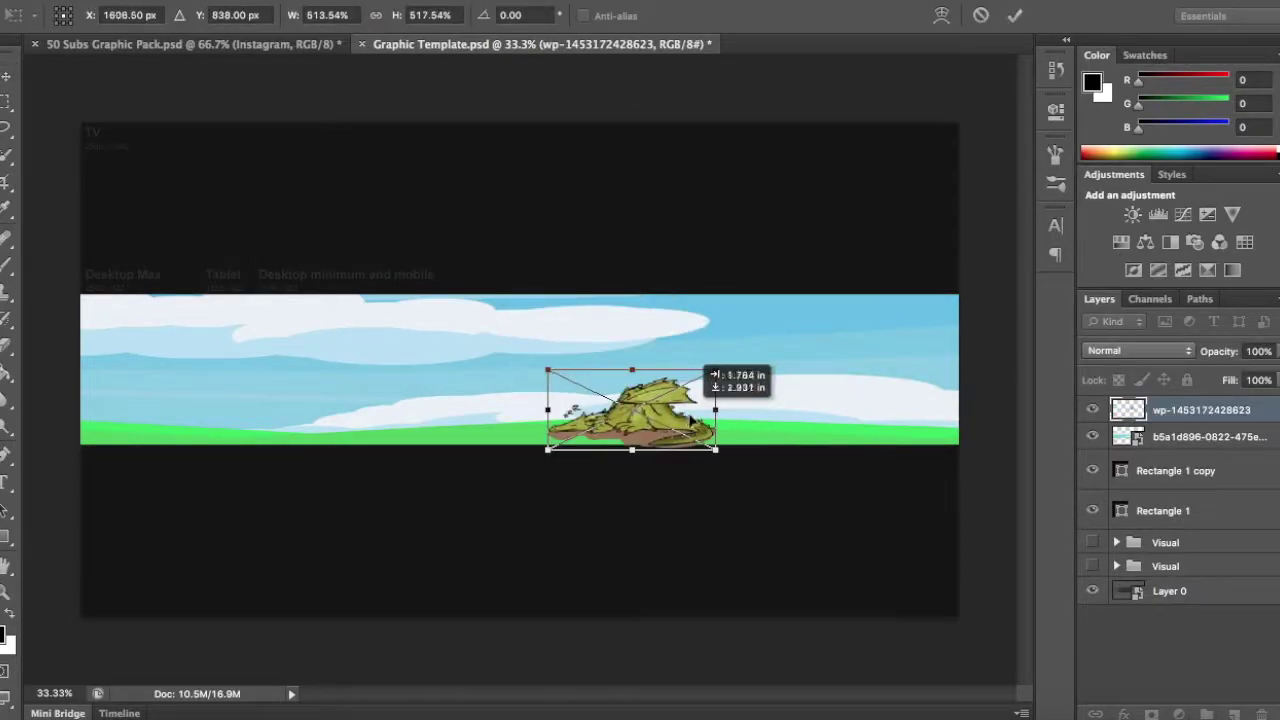
key("Return")
mouse_move(1200, 410)
left_mouse_down()
mouse_move(1200, 525)
mouse_move(1190, 505)
left_mouse_up()
left_click(1092, 516)
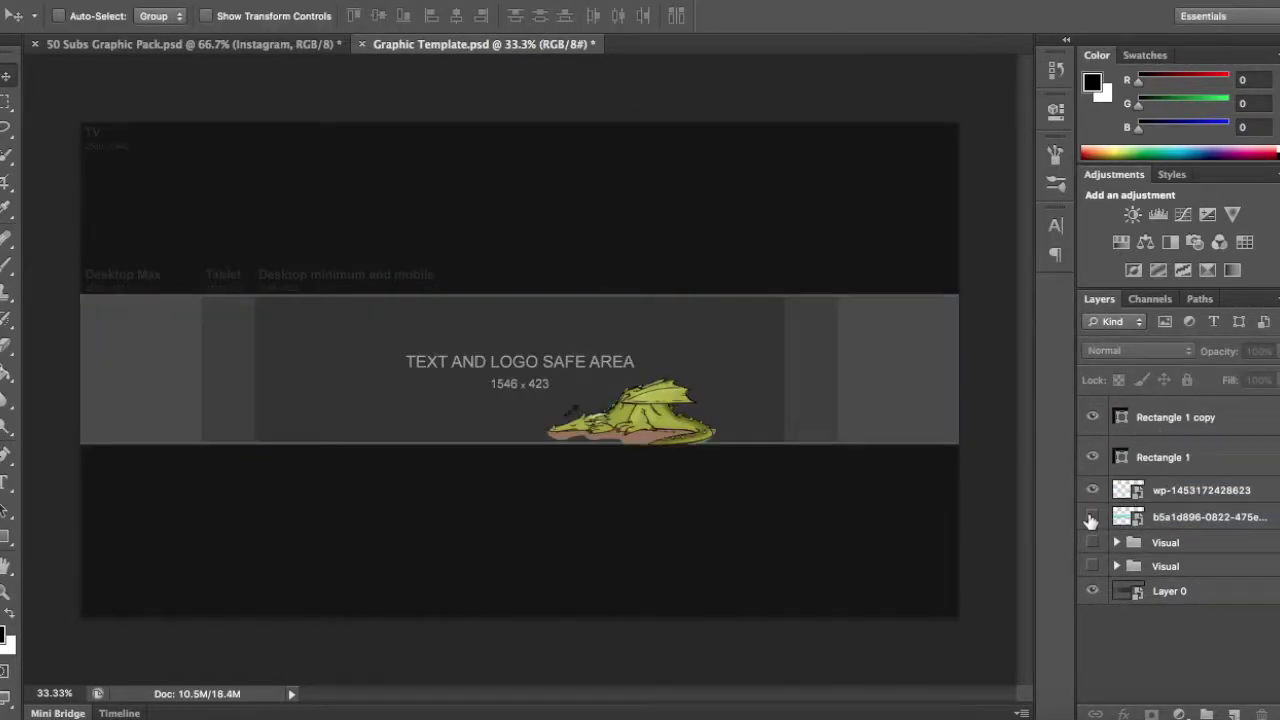
left_click_drag(874, 448, 934, 448)
left_click(1092, 516)
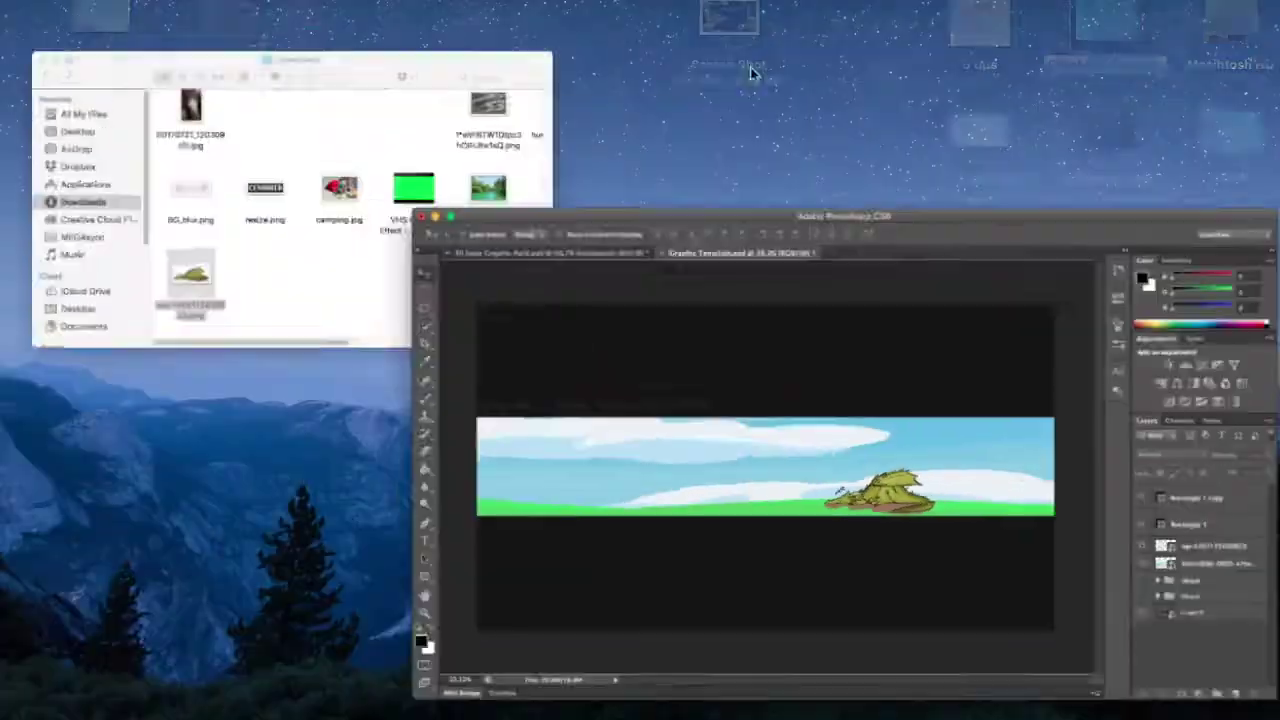
Move the knight up onto the banner.
scroll(709, 514, "up", 3)
scroll(713, 512, "up", 3)
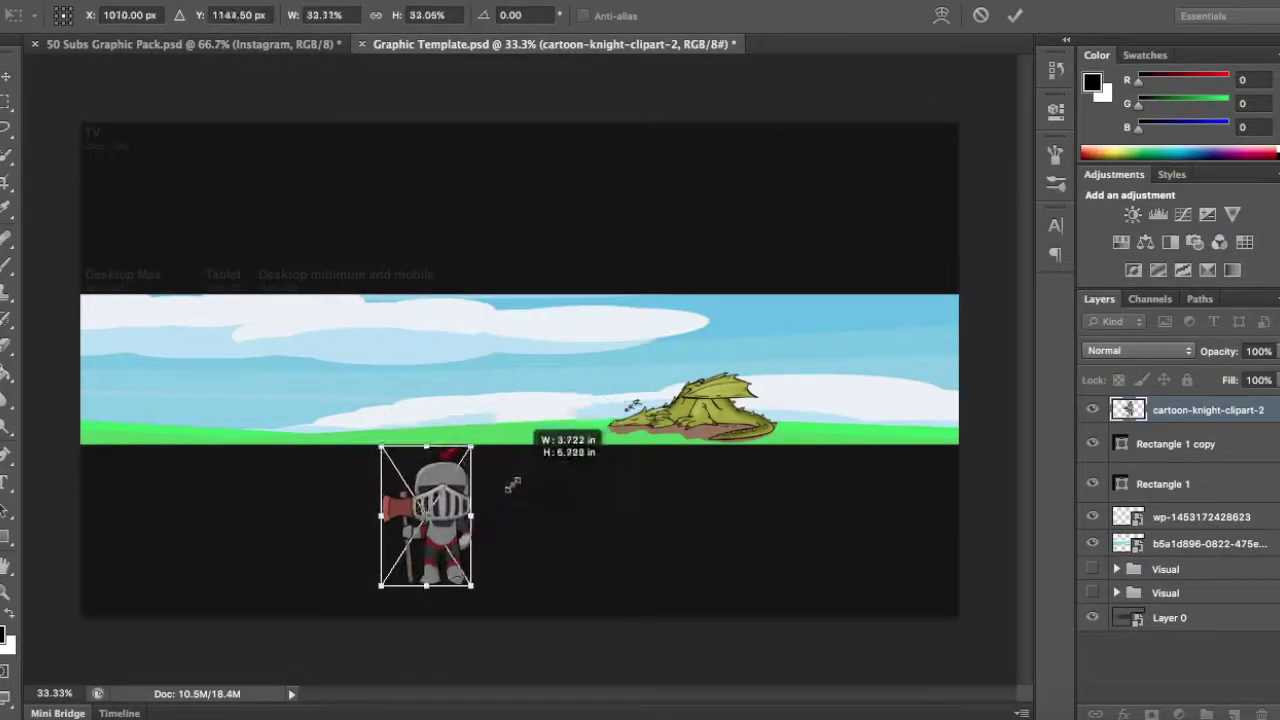
left_click_drag(426, 517, 386, 372)
Shrink the knight, resize the dragon and move it further left.
left_click_drag(434, 300, 417, 337)
key("Return")
left_click(1200, 516)
key("ctrl+t")
key("Return")
mouse_move(787, 358)
left_mouse_down()
mouse_move(846, 437)
mouse_move(757, 451)
left_mouse_up()
Rasterize the dragon layer and delete the brown dirt beneath it with the Magic Wand.
key("ctrl+1")
key("b")
left_click(751, 448)
left_click(809, 249)
key("w")
left_click(614, 416)
key("Delete")
key("ctrl+d")
Make the brush smaller, move the knight farther left and show the sky background.
key("b")
left_click(85, 15)
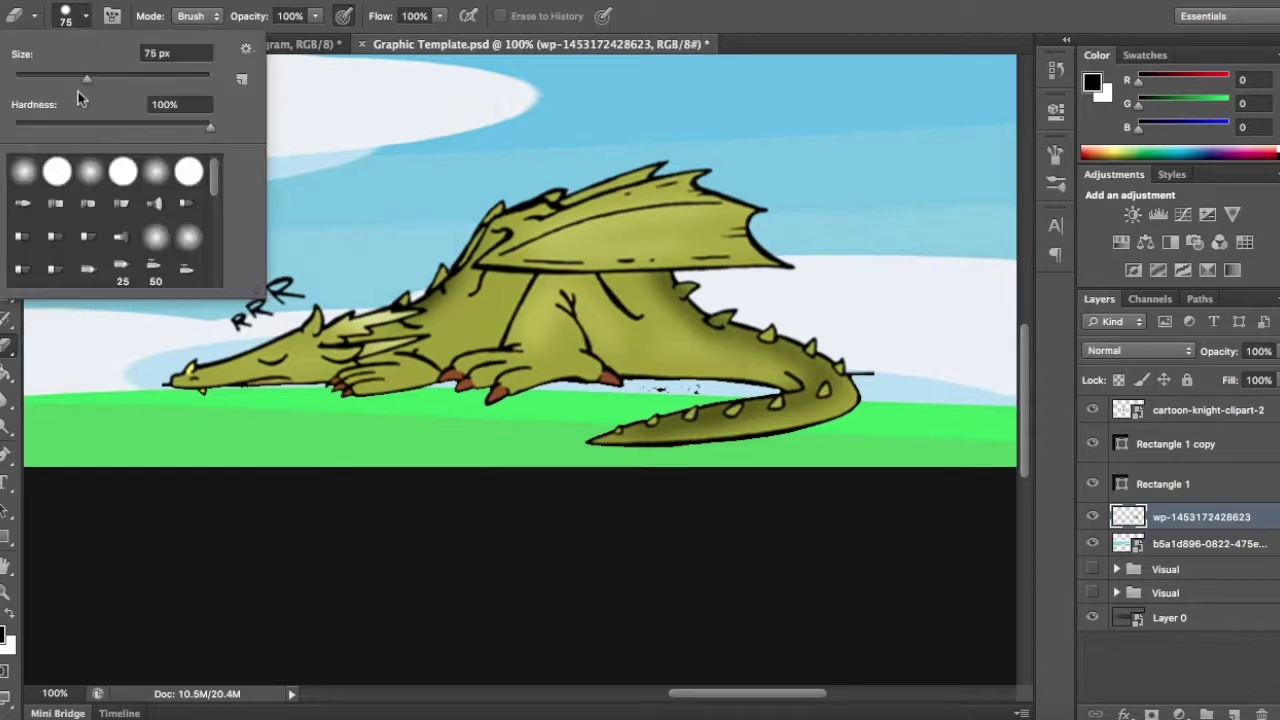
key("Return")
key("ctrl+minus")
key("ctrl+minus")
key("ctrl+minus")
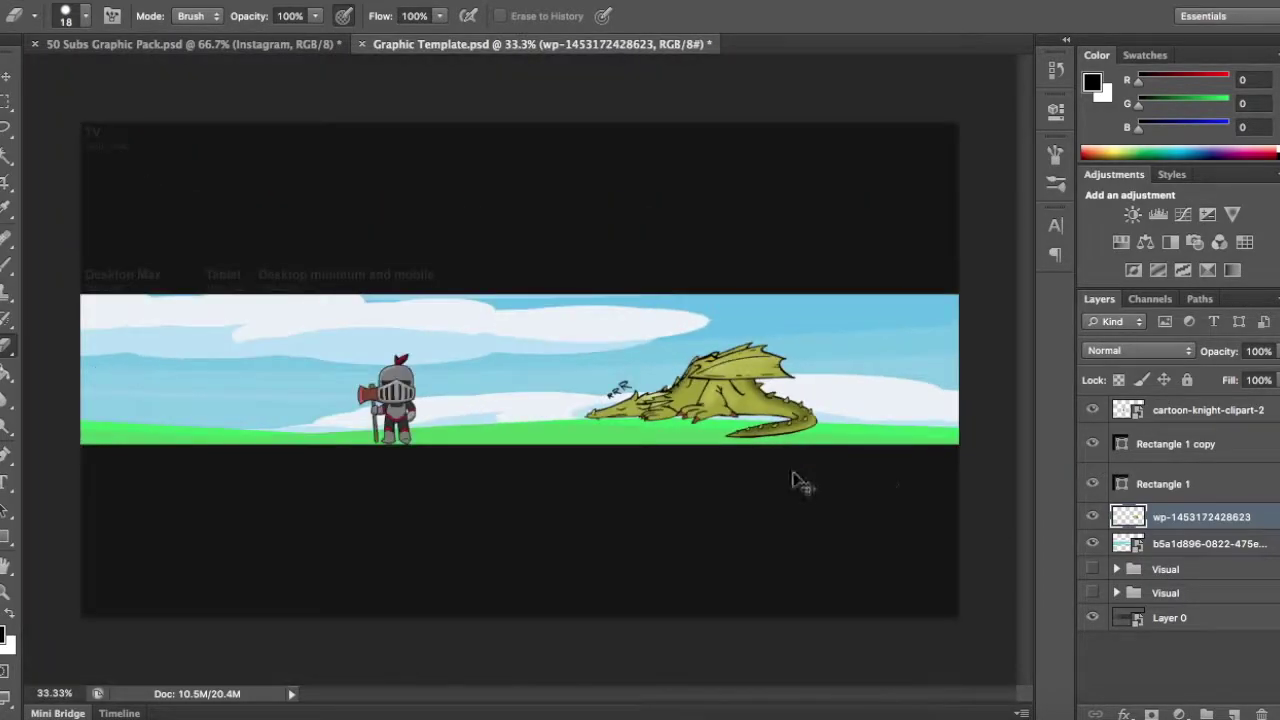
left_click(8, 78)
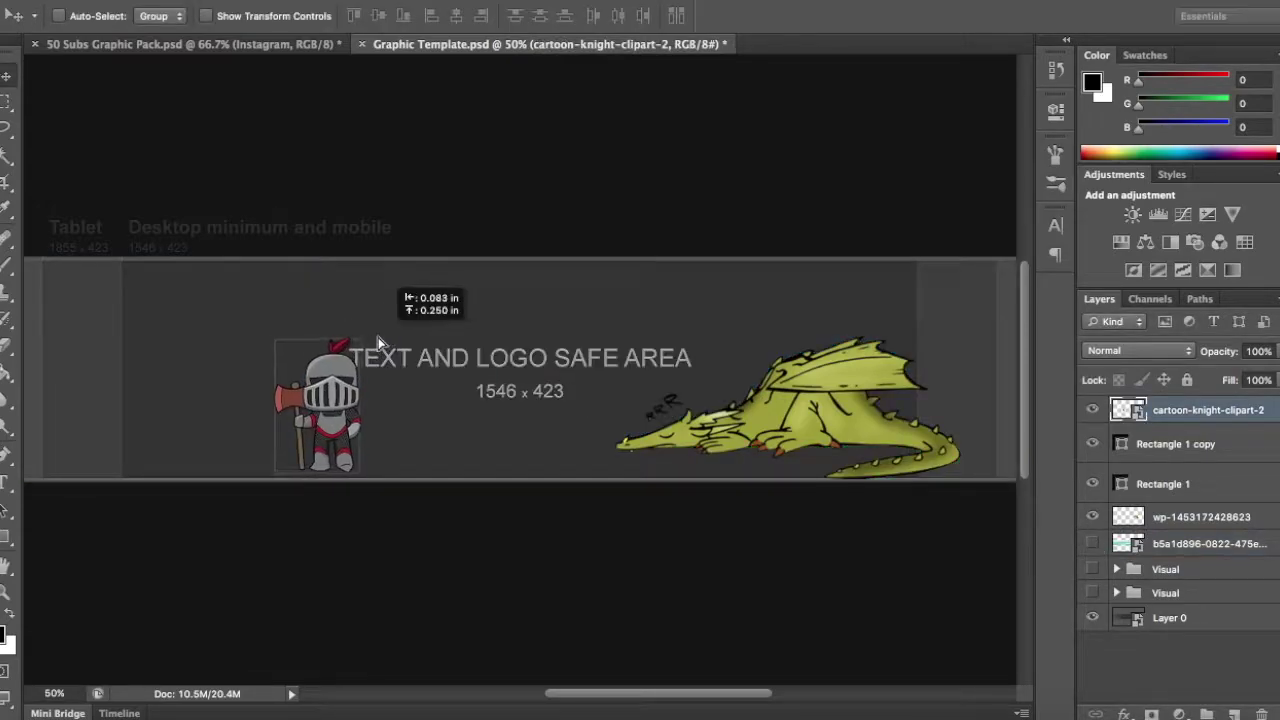
left_click_drag(385, 340, 292, 340)
left_click(1092, 543)
Start a Road Rage title text on the sky.
left_click(8, 482)
left_click(202, 16)
left_click(150, 686)
left_click(485, 340)
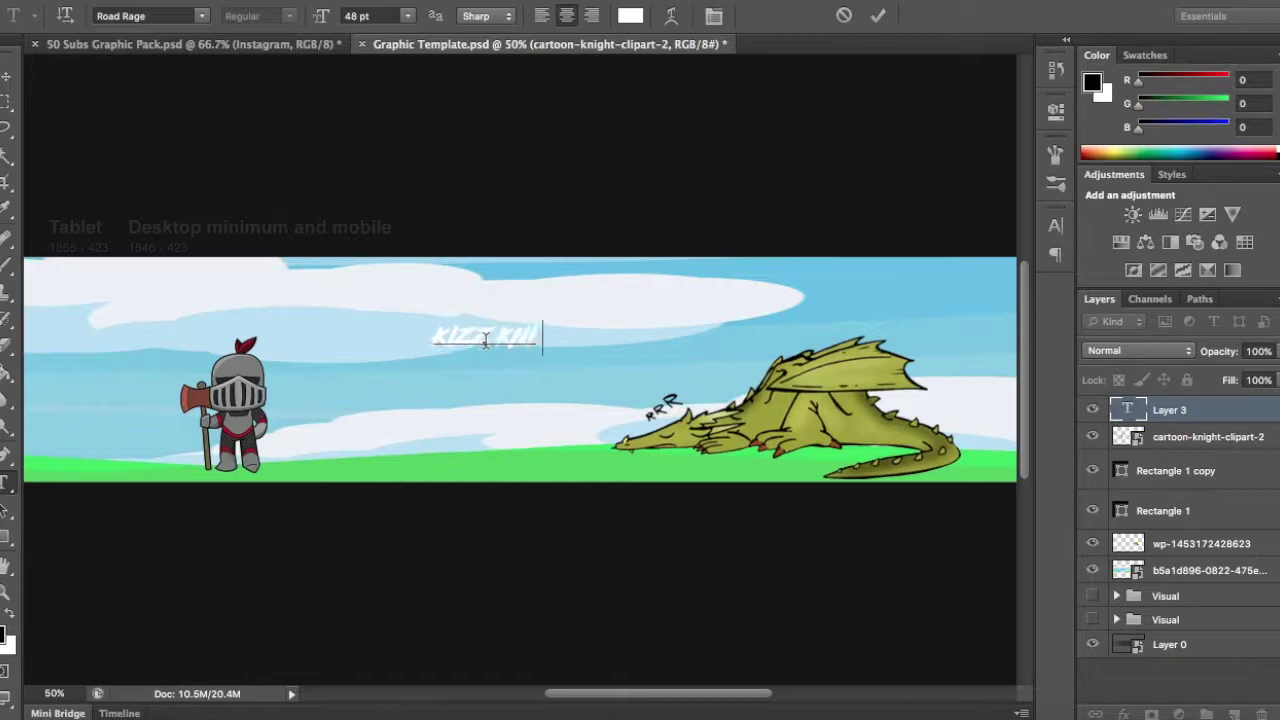
Enlarge the KIZZ KNIGHT title and position it across the upper middle.
left_click(8, 75)
key("ctrl+t")
left_click_drag(557, 325, 690, 280)
key("Return")
left_click_drag(571, 380, 677, 342)
Give the title a drop shadow, then open and cancel Gaussian Blur on the sky.
double_click(1255, 410)
key("Return")
right_click(1215, 508)
key("Escape")
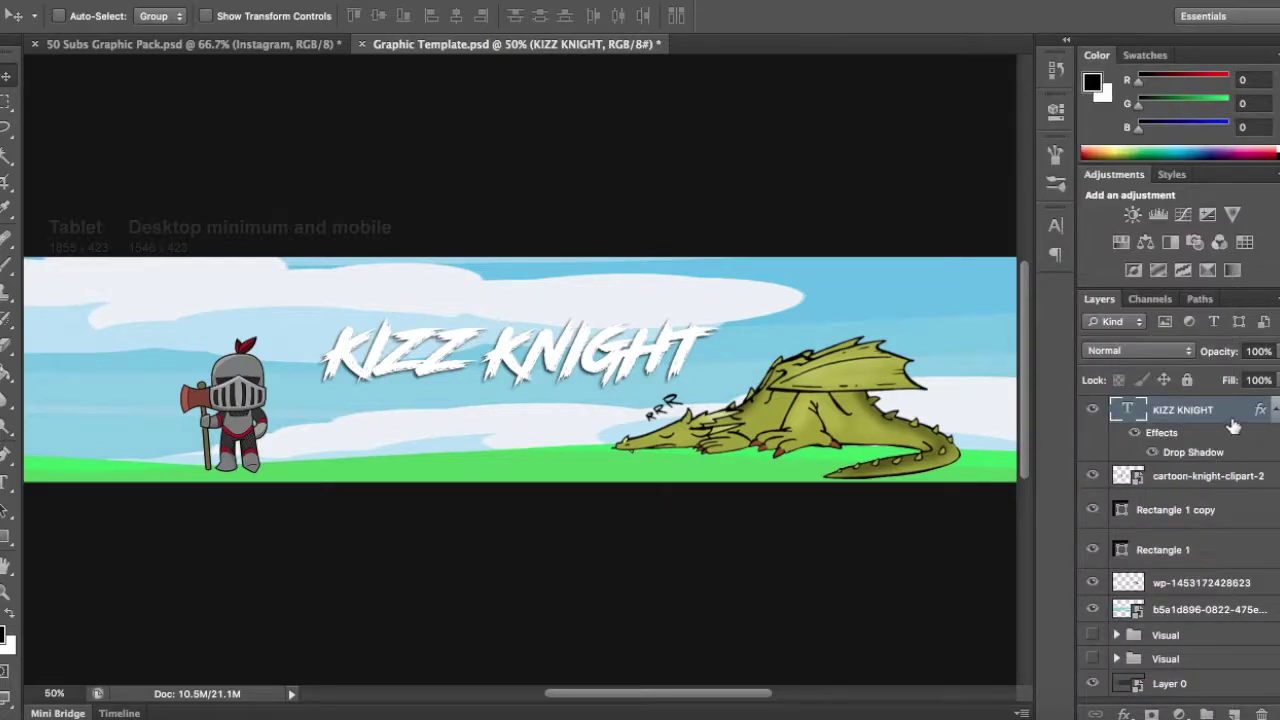
left_click(1200, 609)
left_click(455, 0)
left_click(749, 278)
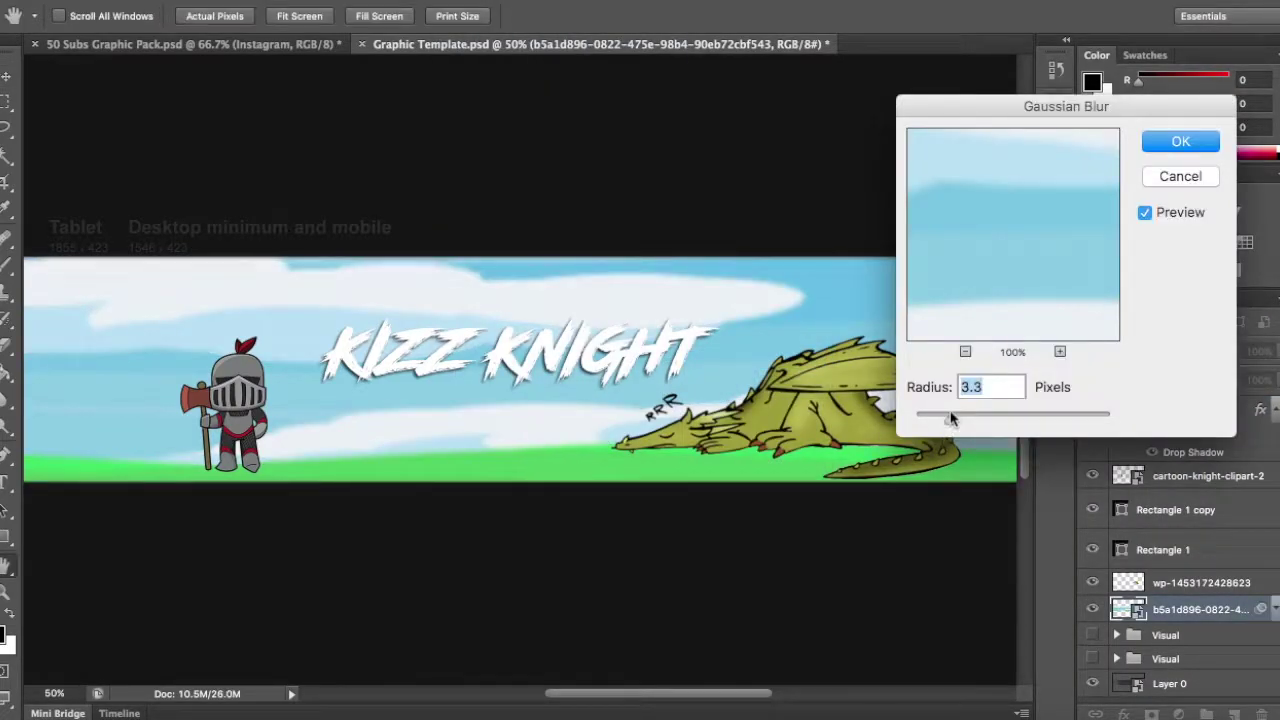
left_click(1185, 177)
Add a drop-shadowed 'THE OFFICIAL CHANNEL OF...' tagline and move the rectangles above the title.
key("t")
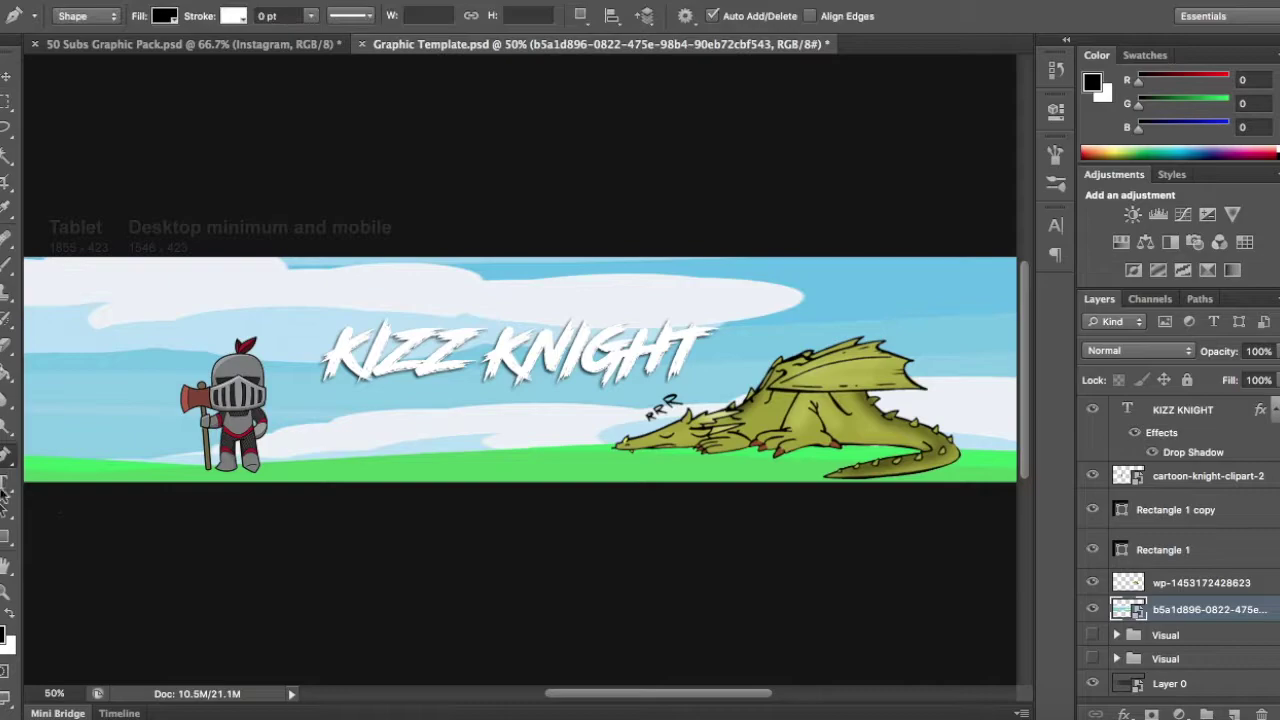
left_click(382, 293)
left_click_drag(382, 293, 558, 424)
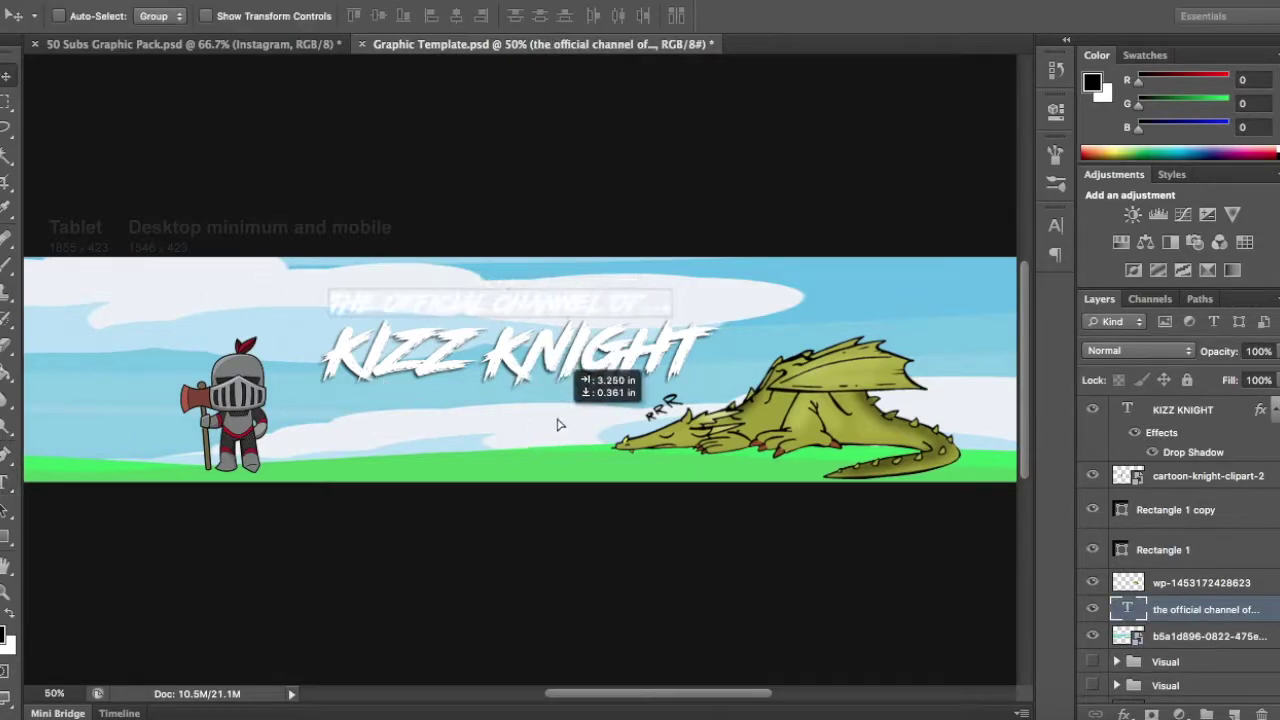
double_click(1262, 624)
left_click(694, 491)
key("Return")
mouse_move(1193, 418)
left_mouse_down()
mouse_move(1200, 534)
mouse_move(1197, 415)
left_mouse_up()
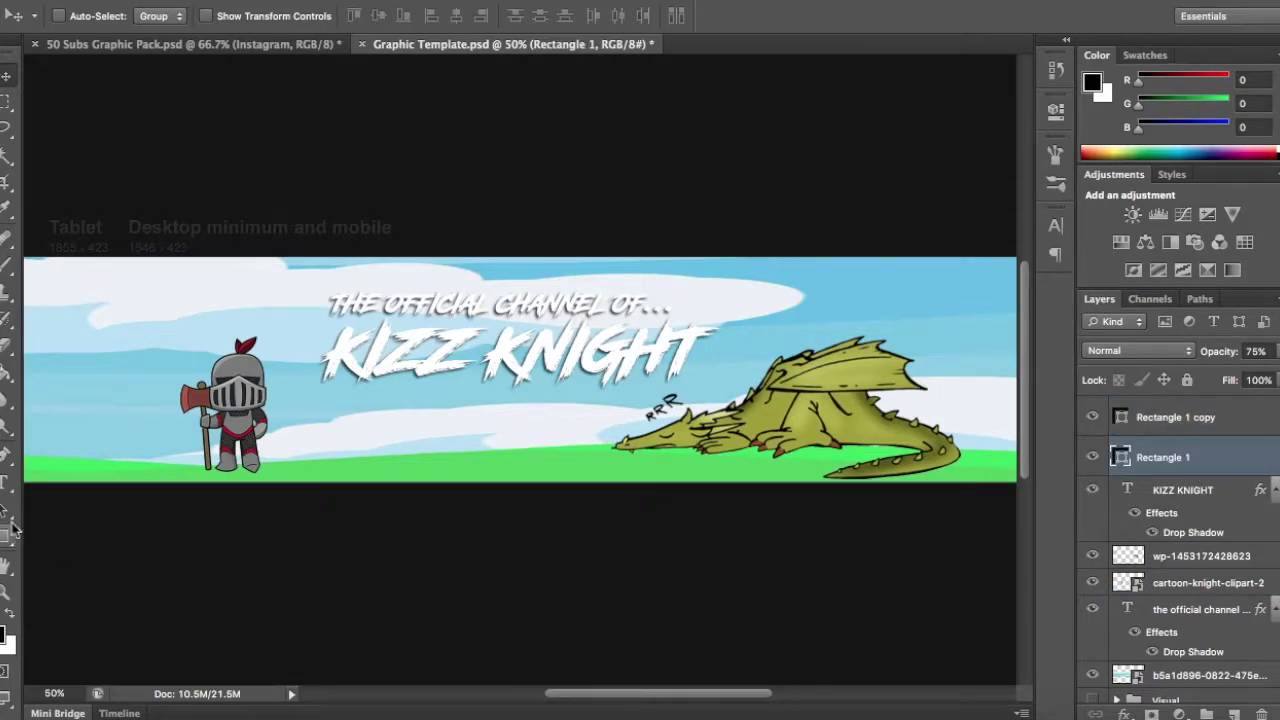
key("t")
left_click(210, 44)
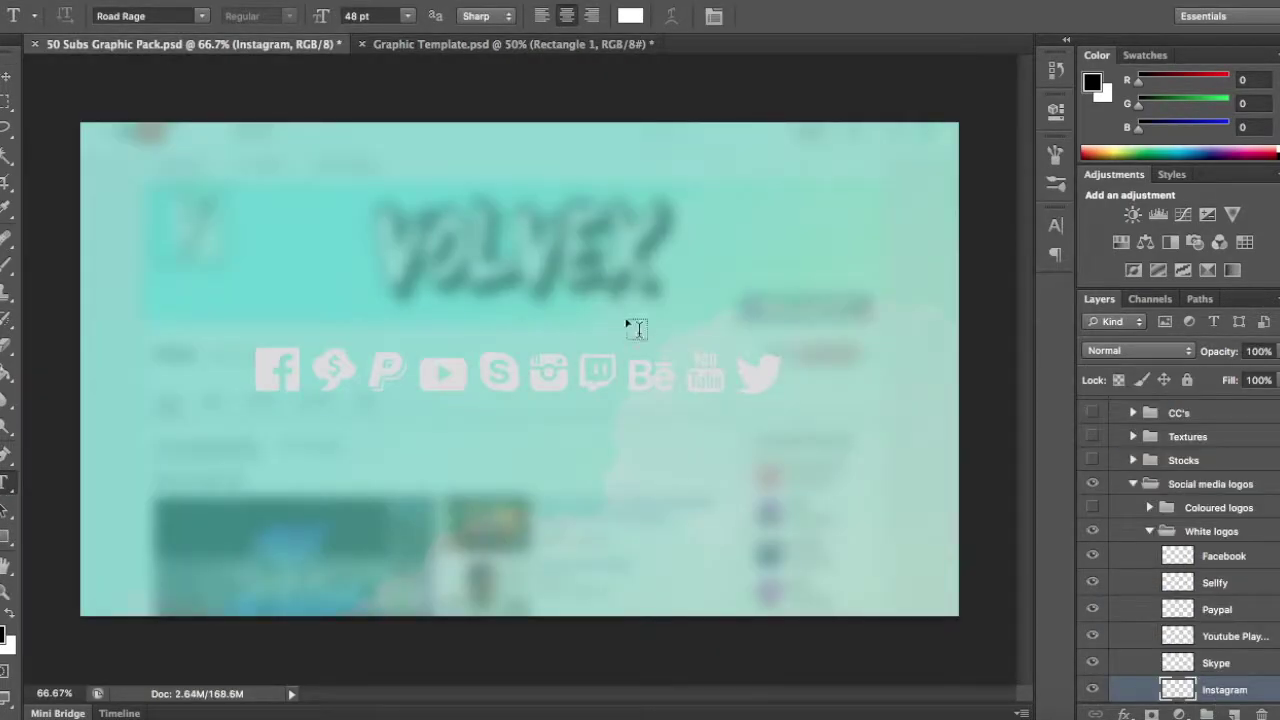
Bring the Instagram logo into the banner and type the Instagram handle below the title.
left_click_drag(190, 44, 190, 214)
key("v")
mouse_move(335, 308)
left_mouse_down()
mouse_move(447, 422)
mouse_move(410, 458)
left_mouse_up()
key("t")
left_click(368, 410)
type("KIZZ")
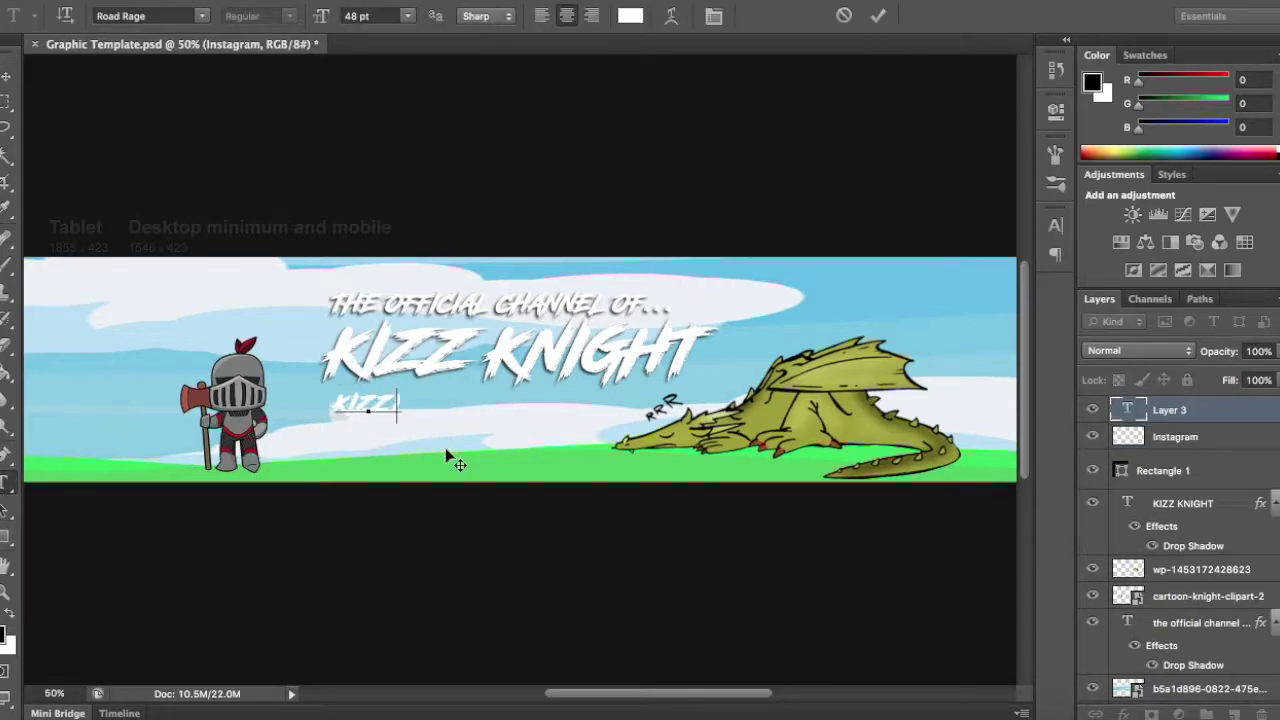
key("ctrl+Return")
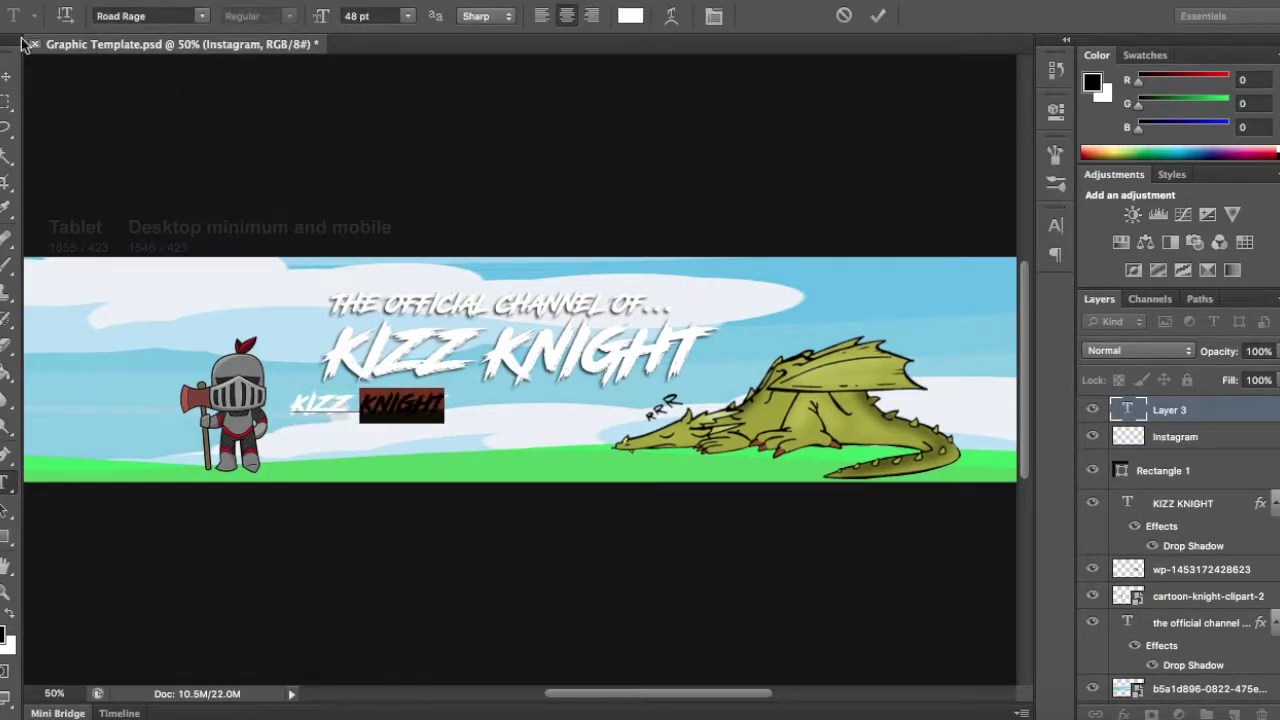
key("v")
left_click_drag(436, 410, 446, 425)
Merge logo and handle, then style them with a drop shadow and lighter colour overlay.
key("ctrl+e")
double_click(1225, 410)
left_click(707, 493)
left_click(708, 402)
left_click(1052, 227)
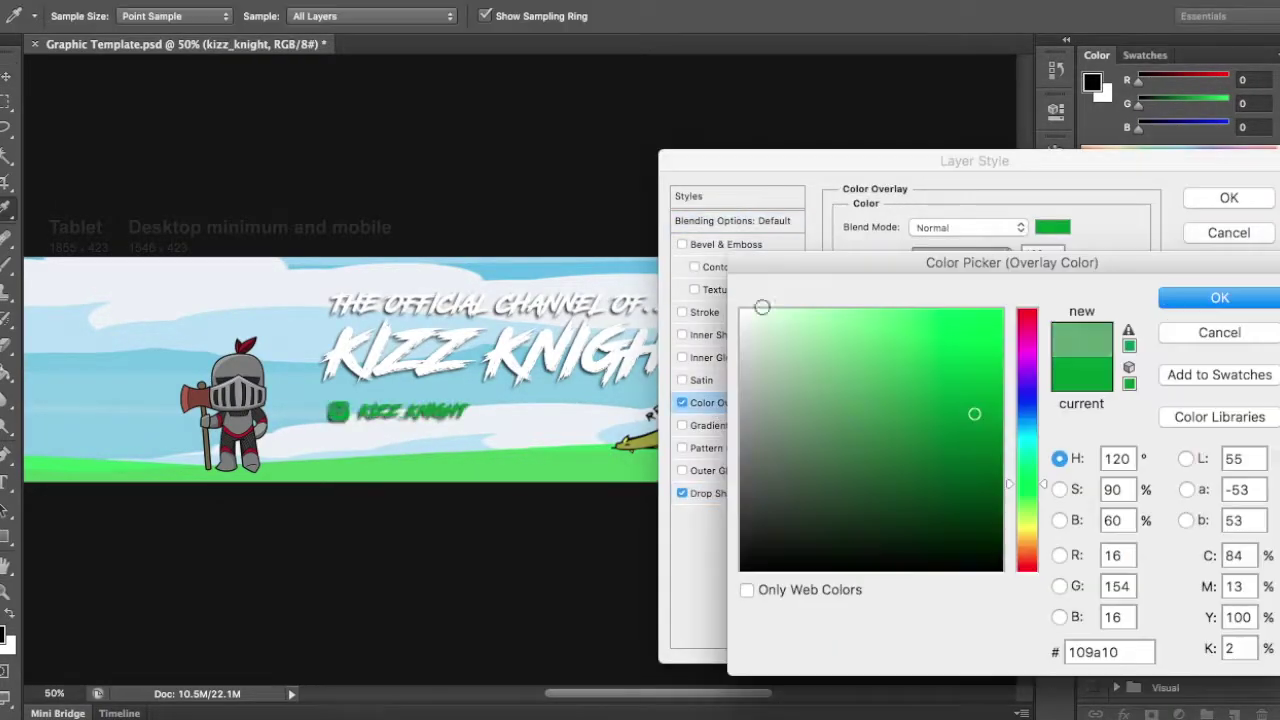
left_click_drag(830, 374, 867, 341)
key("Return")
key("Return")
mouse_move(391, 367)
left_mouse_down()
mouse_move(491, 419)
mouse_move(499, 366)
left_mouse_up()
key("ctrl+minus")
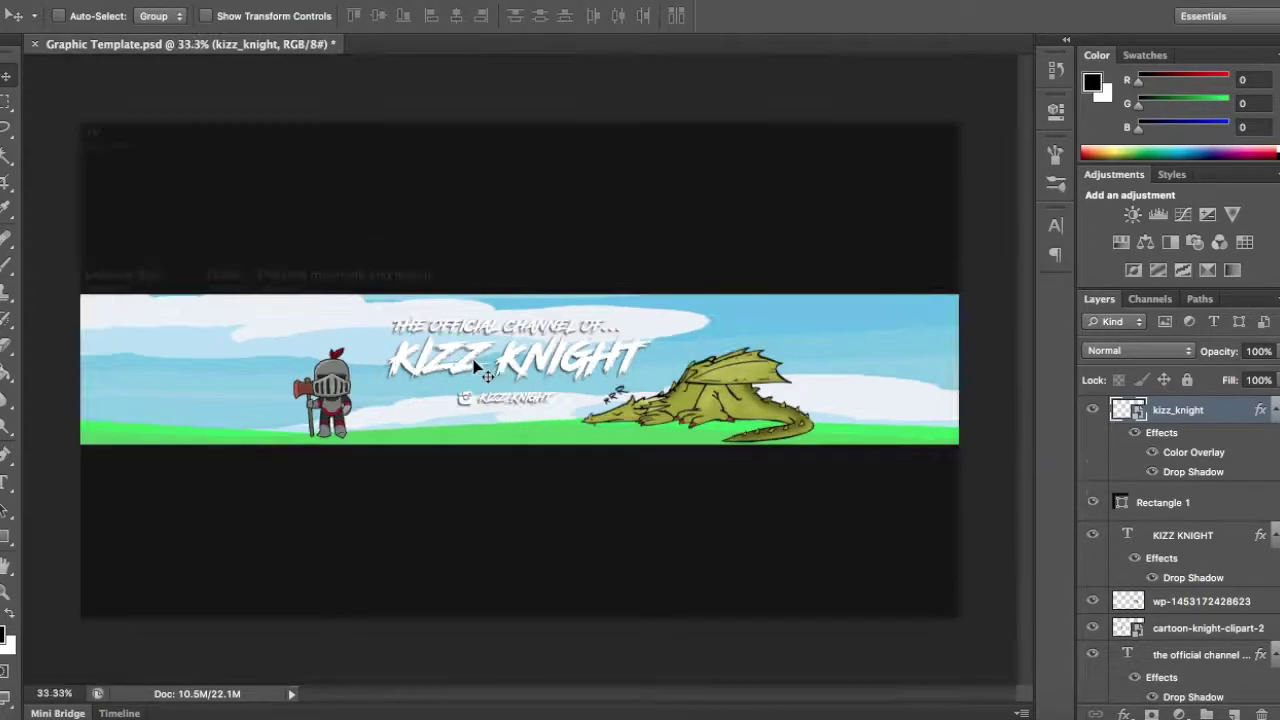
Hide both Visual adjustment groups in the Layers panel and delete them.
scroll(1135, 549, "down", 2)
scroll(1135, 549, "down", 2)
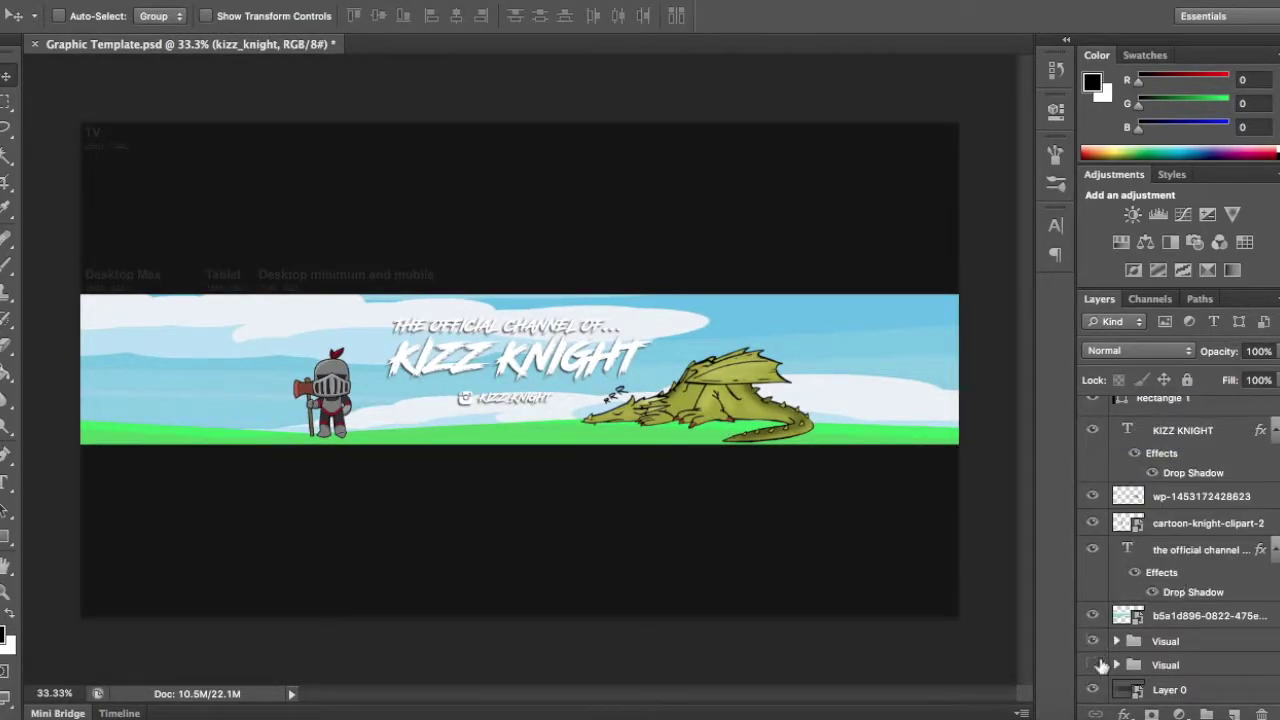
left_click_drag(1101, 665, 1095, 568)
key("ctrl+plus")
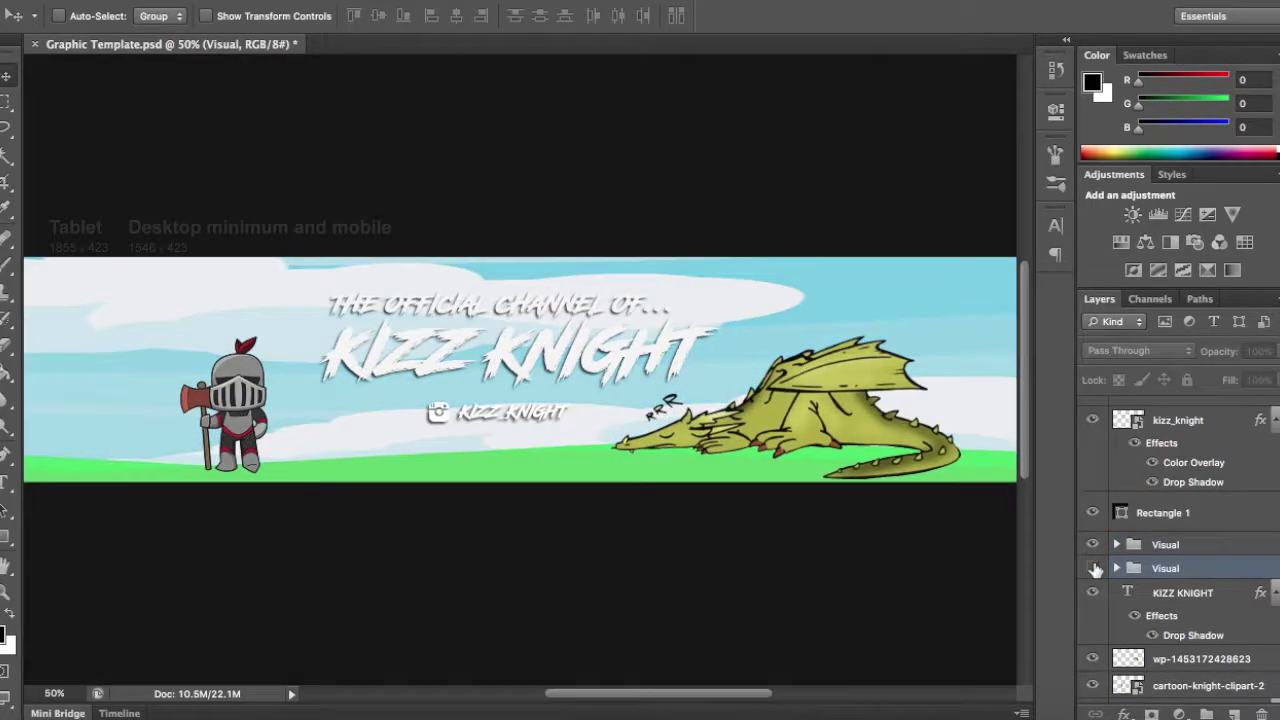
left_click(1117, 544)
left_click(1117, 544)
left_click(1092, 544)
left_click(1117, 568)
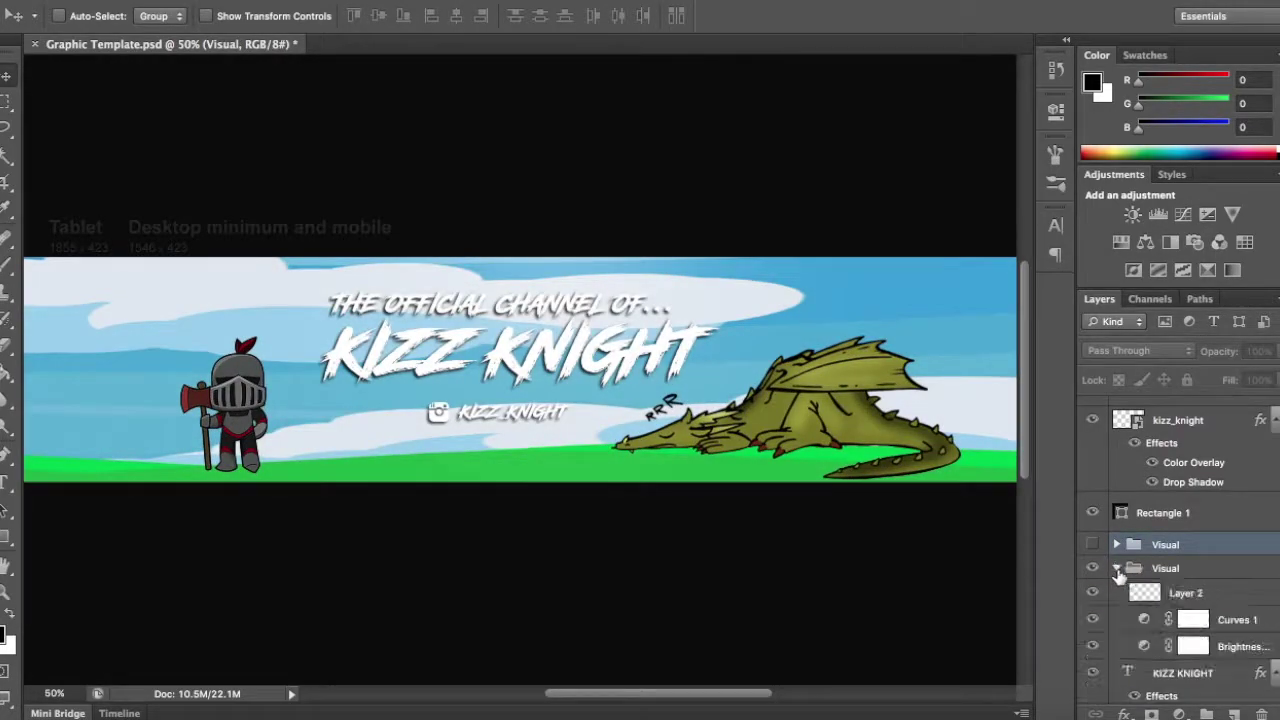
left_click(1117, 568)
left_click(1092, 568)
left_click(1157, 562)
key("Delete")
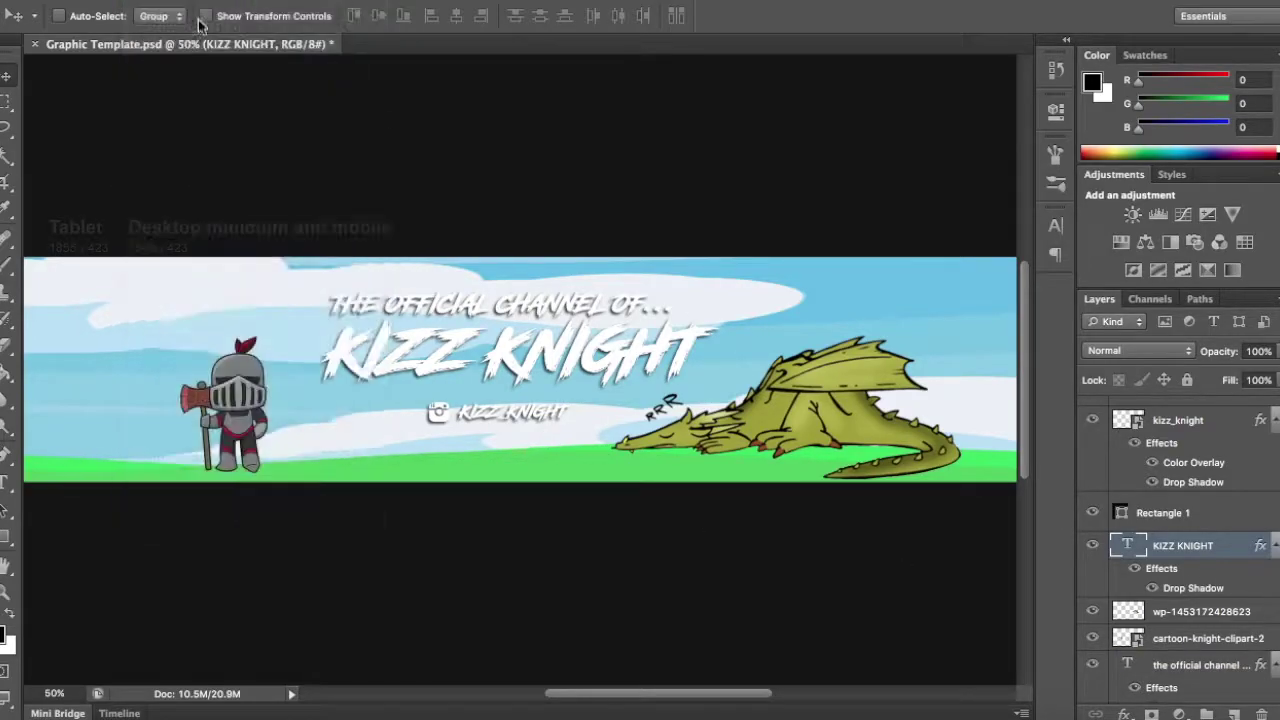
left_click(140, 15)
Create an 800x800 document and place the sky image, scaled to fill the canvas.
key("Return")
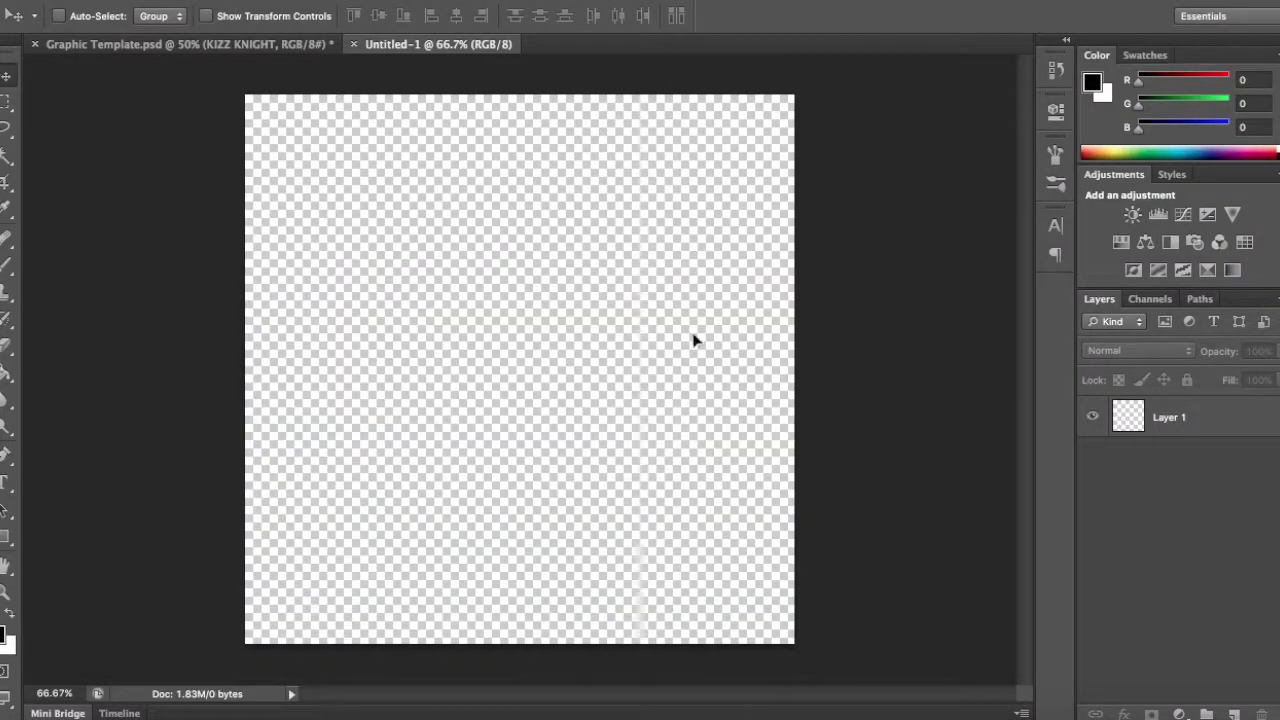
left_click_drag(899, 375, 691, 337)
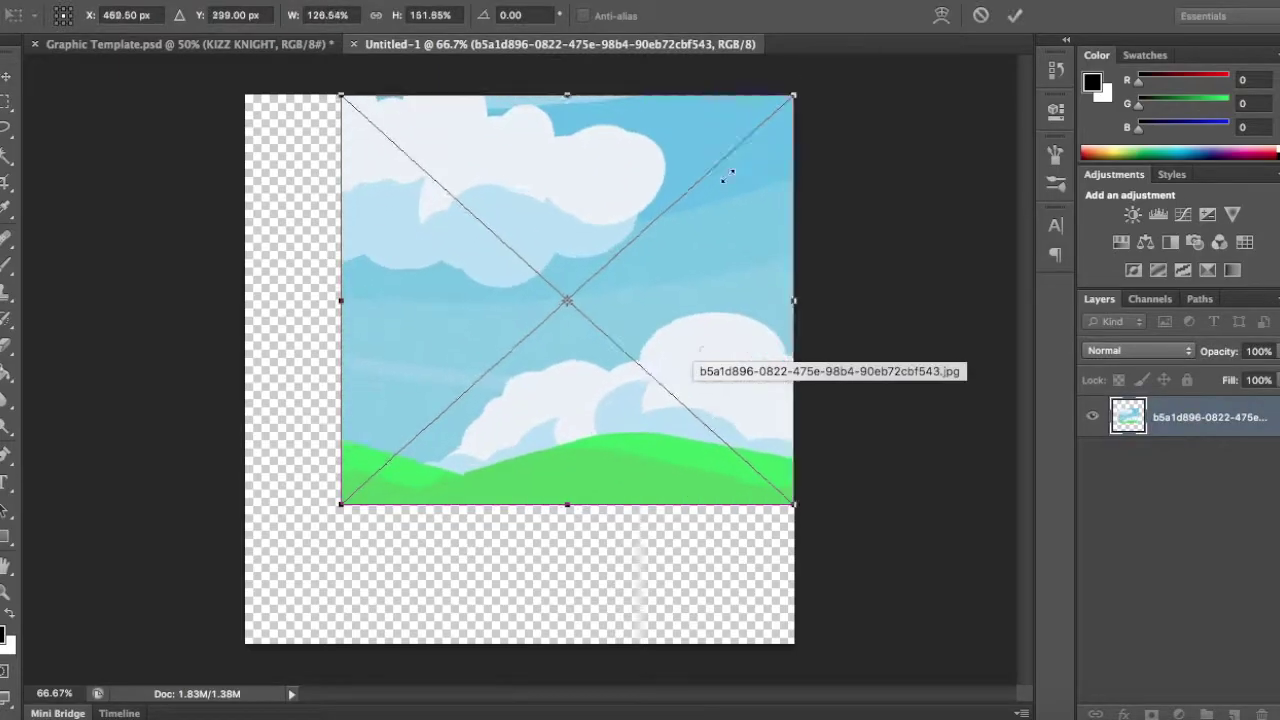
left_click_drag(343, 503, 245, 643)
key("Return")
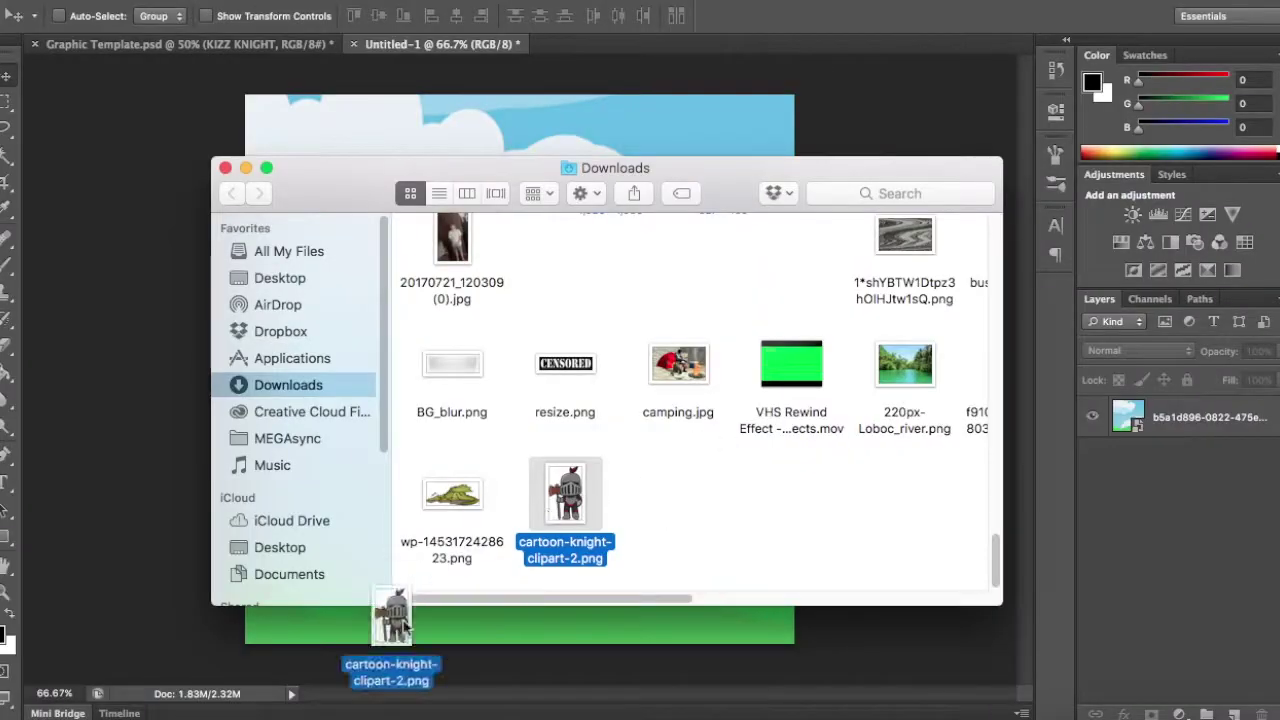
Place the cartoon knight image into the new 800x800 document.
mouse_move(386, 614)
left_mouse_down()
mouse_move(617, 335)
mouse_move(412, 50)
left_mouse_up()
key("Return")
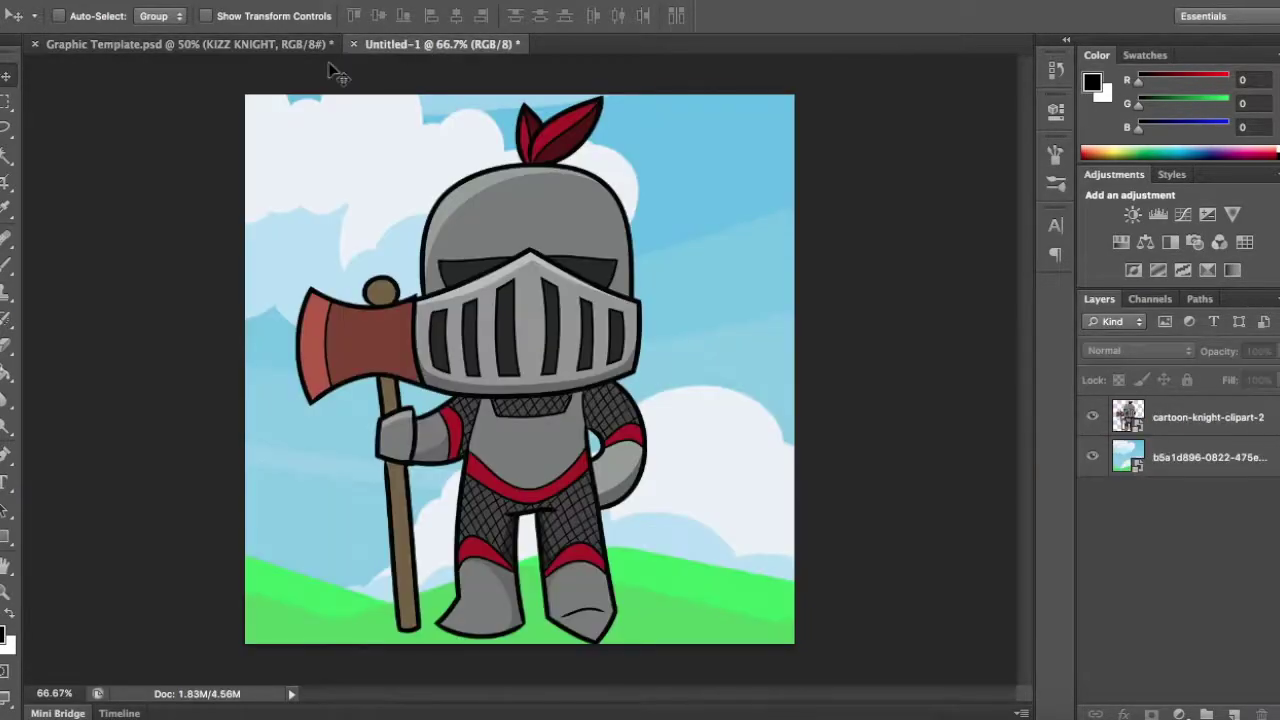
left_click_drag(422, 48, 703, 277)
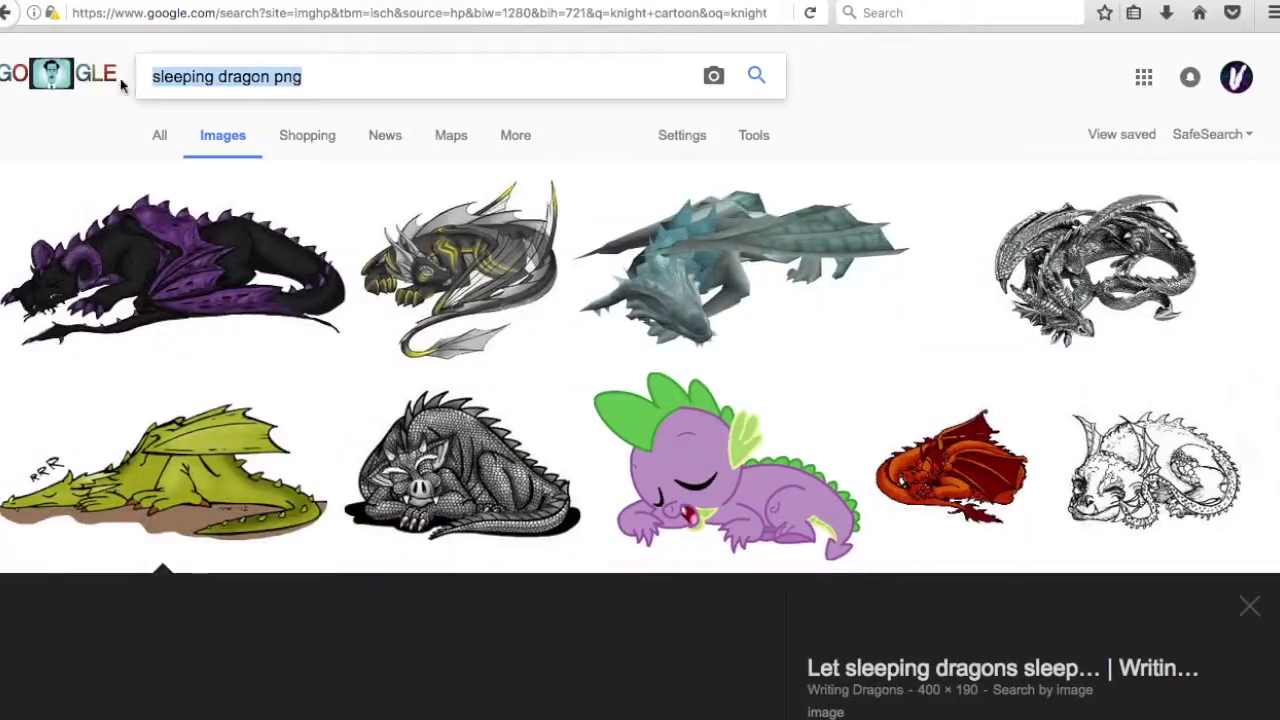
Search Google Images for 'cartoon sword png in ground' and browse the results.
type("cartoon sword")
key("Return")
type("png in ground")
scroll(1017, 435, "down", 5)
scroll(1017, 435, "down", 2)
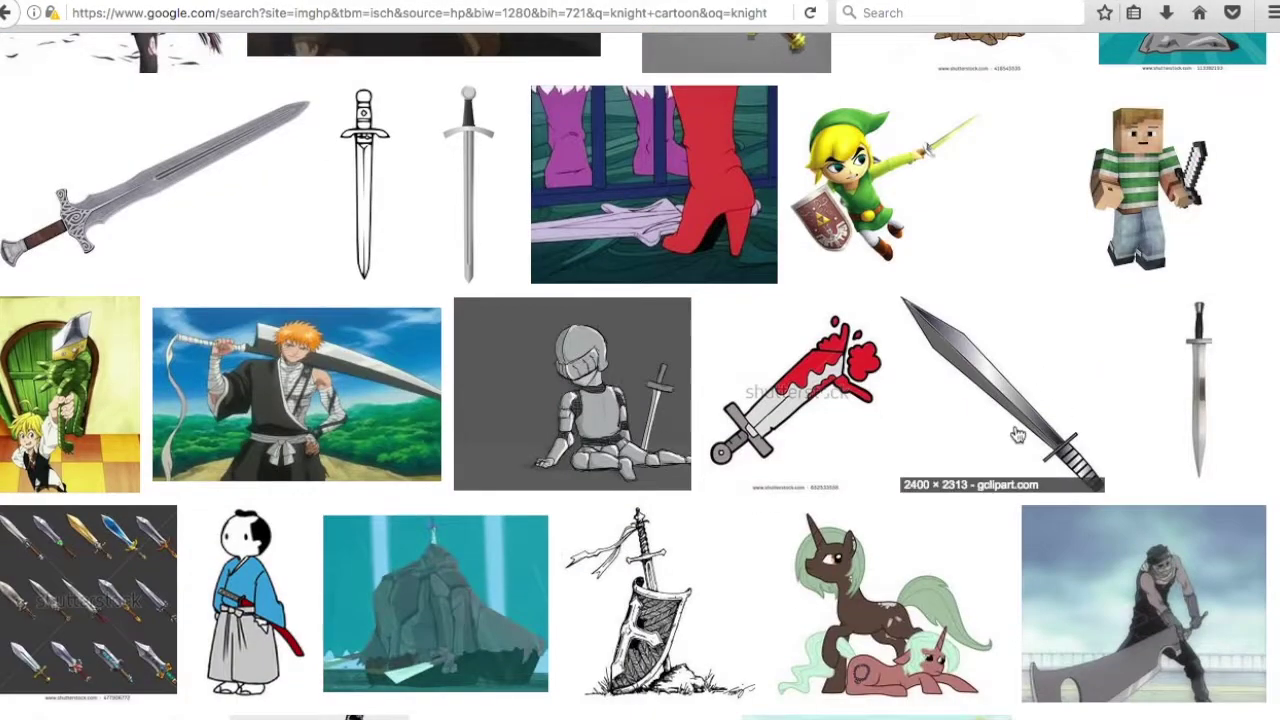
Save the steel sword image as Steel_Sword_(Artwork) to the Downloads folder.
left_click(1017, 435)
left_click(851, 608)
left_click(945, 608)
right_click(430, 368)
left_click(500, 520)
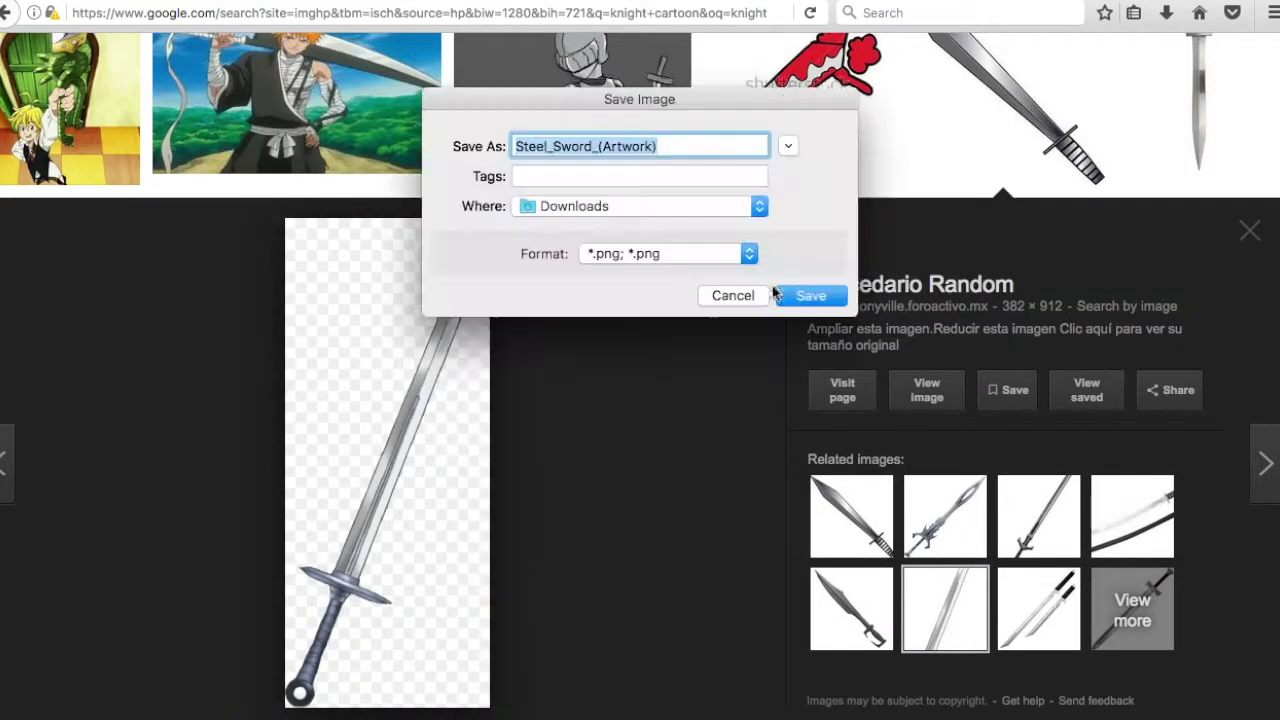
left_click(778, 295)
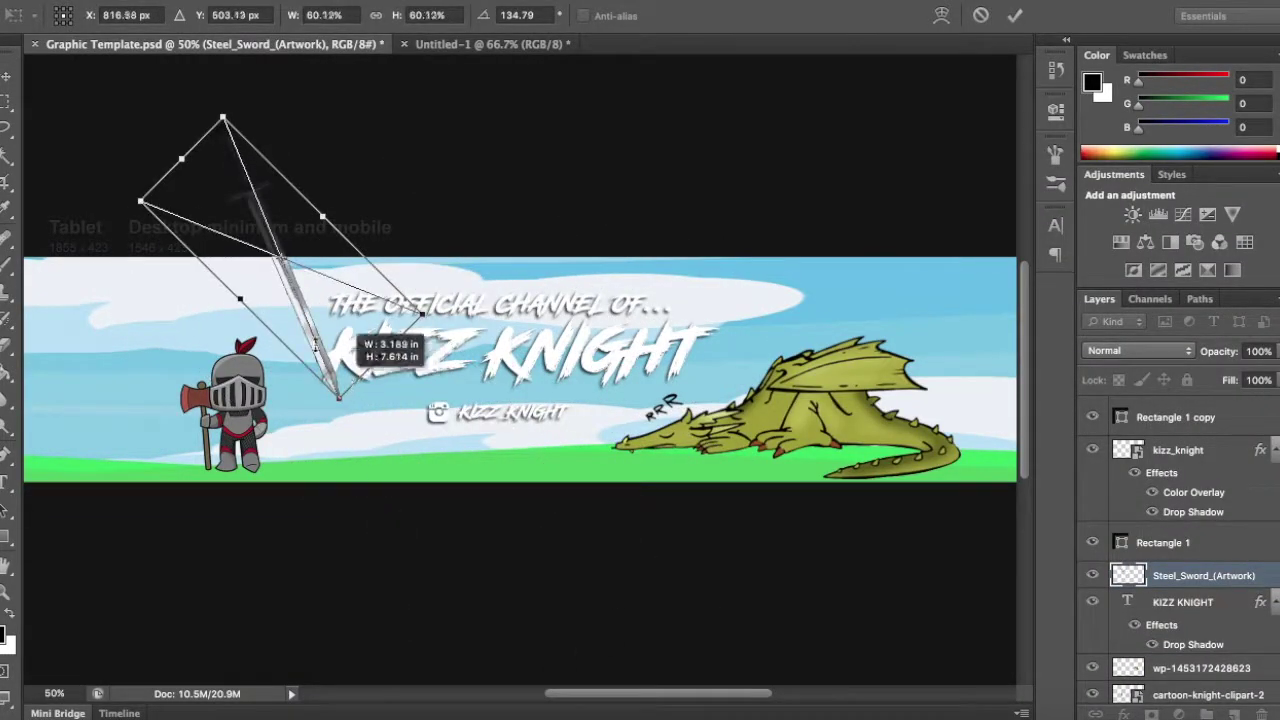
Shrink the sword into the grass and remove the knight layer from the banner.
left_click_drag(316, 345, 310, 440)
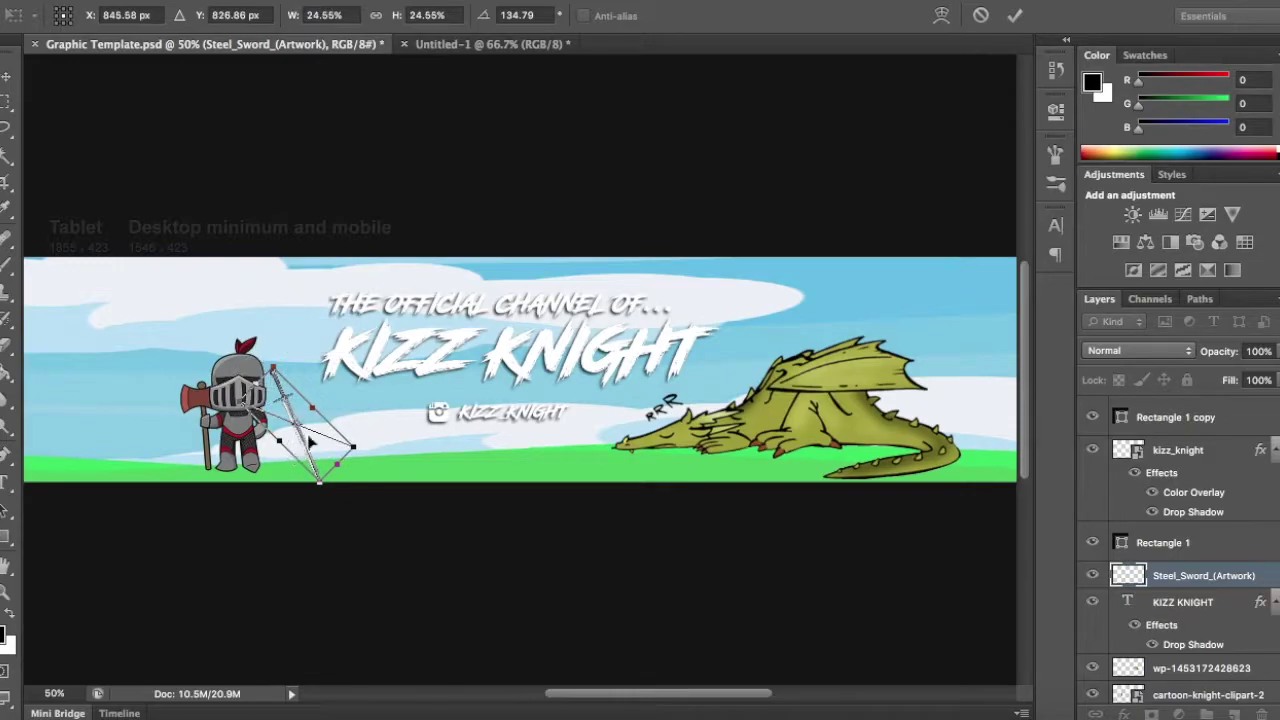
key("Return")
scroll(1180, 550, "down", 3)
left_click(1092, 597)
left_click_drag(1200, 597, 1256, 713)
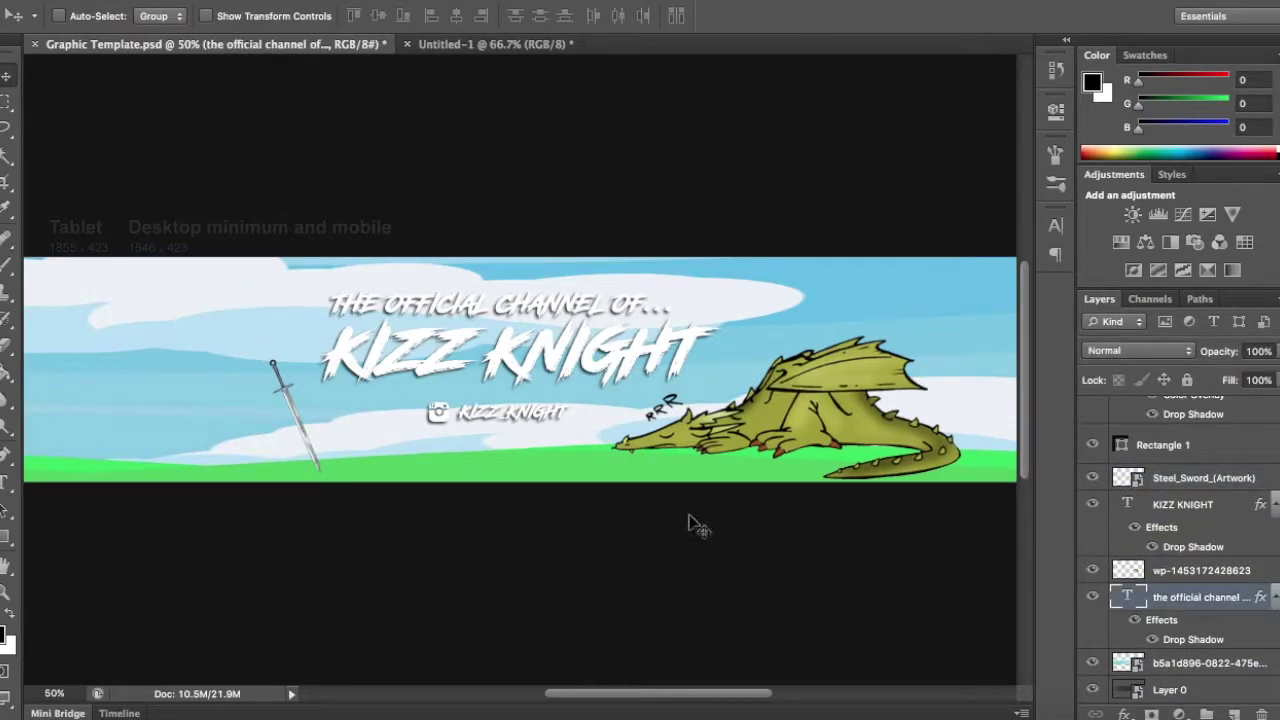
Add a Drop Shadow layer style to the dragon and the sword.
double_click(1208, 578)
left_click(700, 489)
left_click_drag(855, 165, 669, 142)
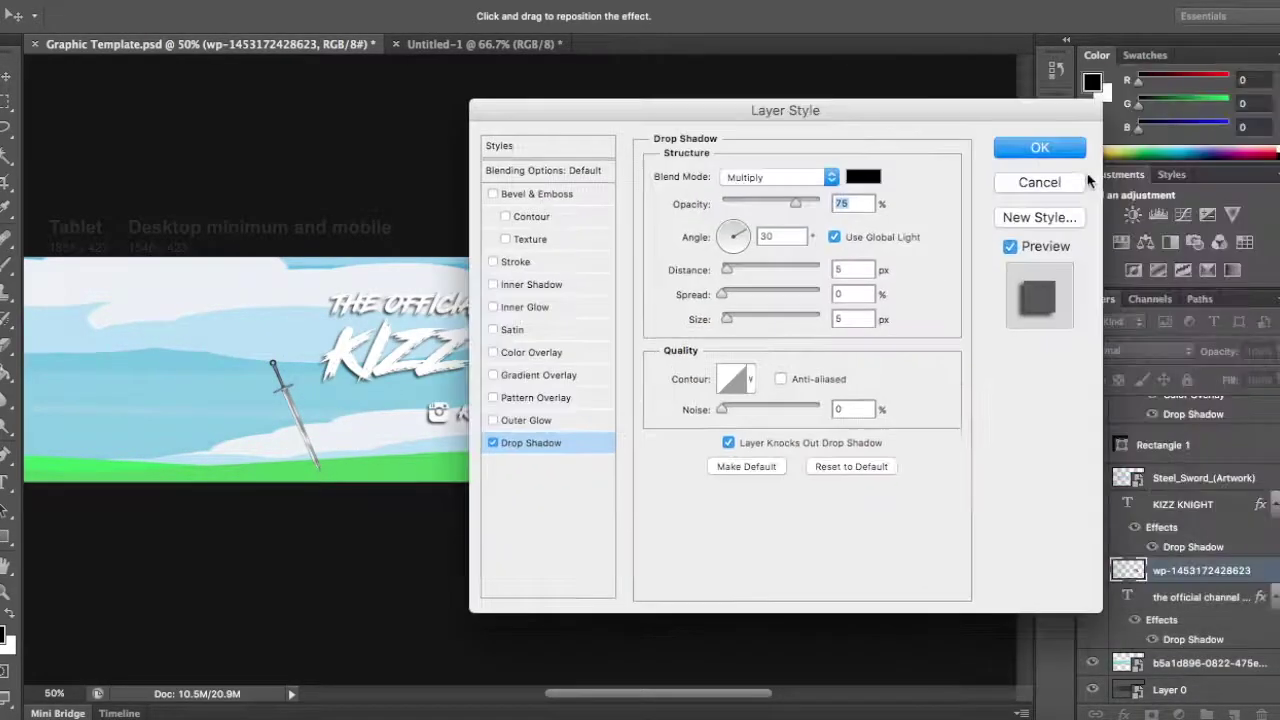
left_click(1046, 143)
double_click(1237, 478)
left_click(529, 440)
left_click(1040, 146)
Zoom out to the whole banner and adjust the dragon's drop shadow settings.
key("e")
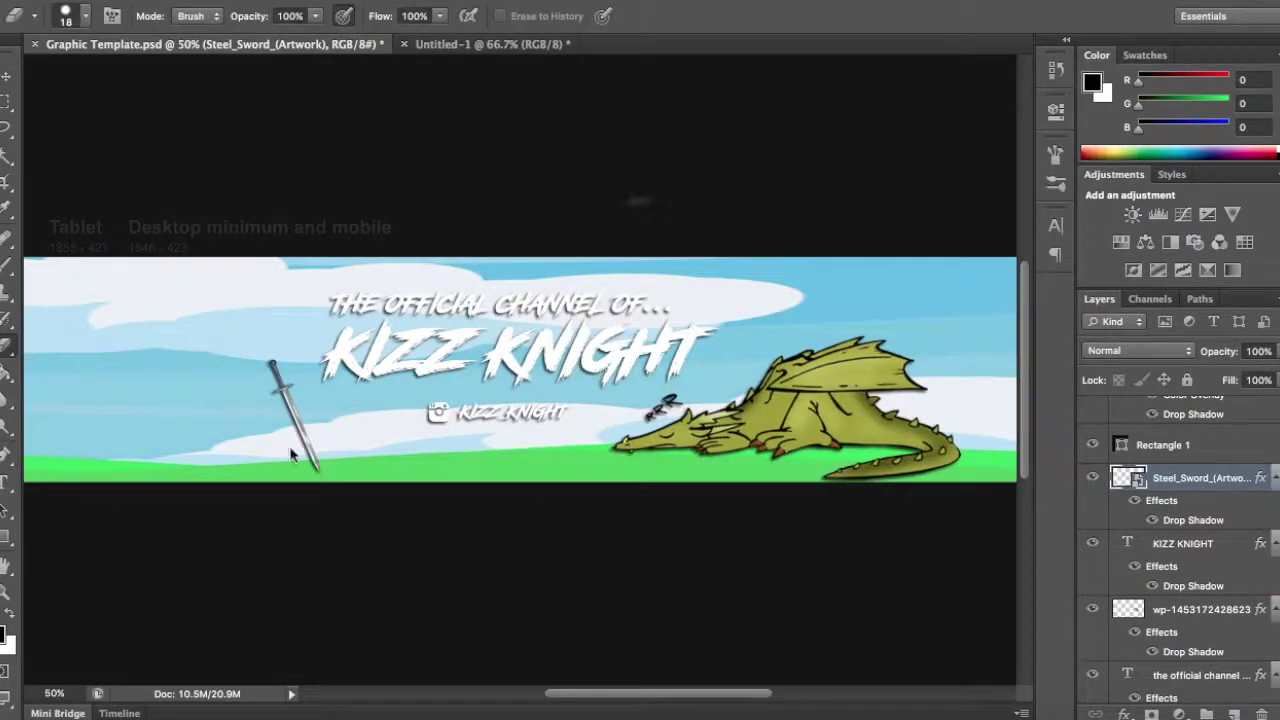
key("ctrl+minus")
double_click(1128, 609)
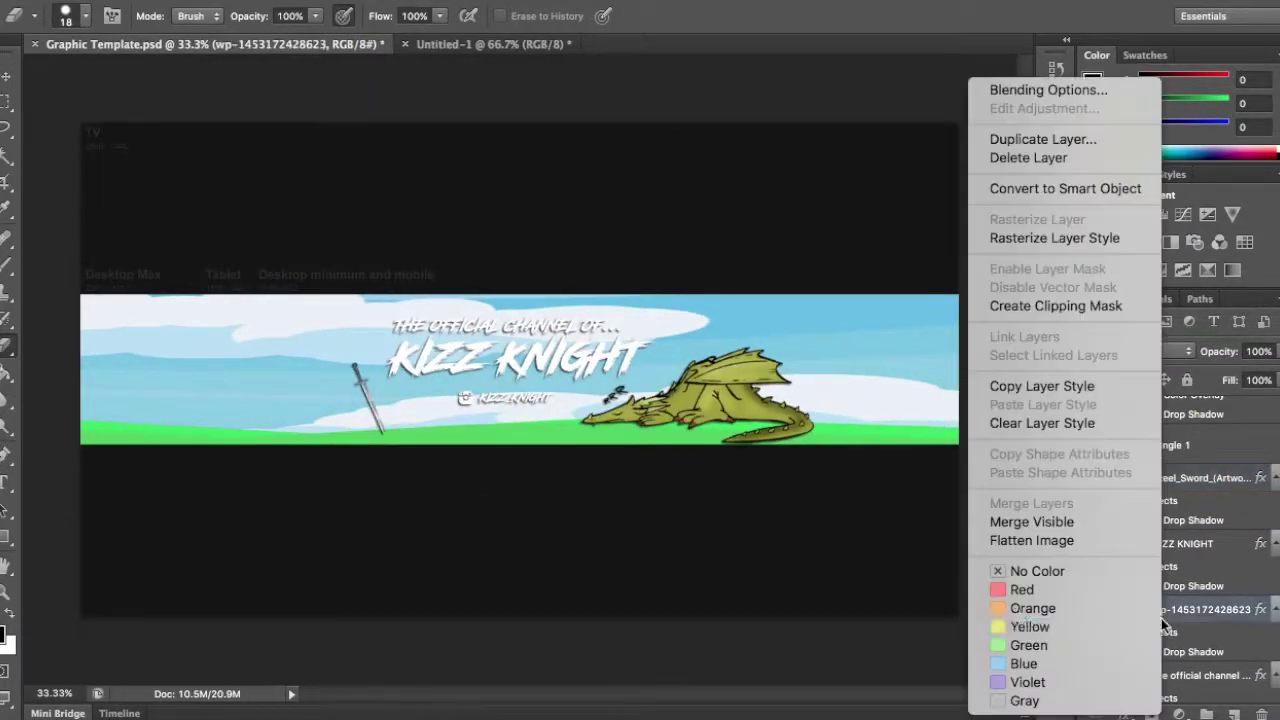
left_click(531, 442)
left_click_drag(785, 110, 972, 126)
left_click(1234, 166)
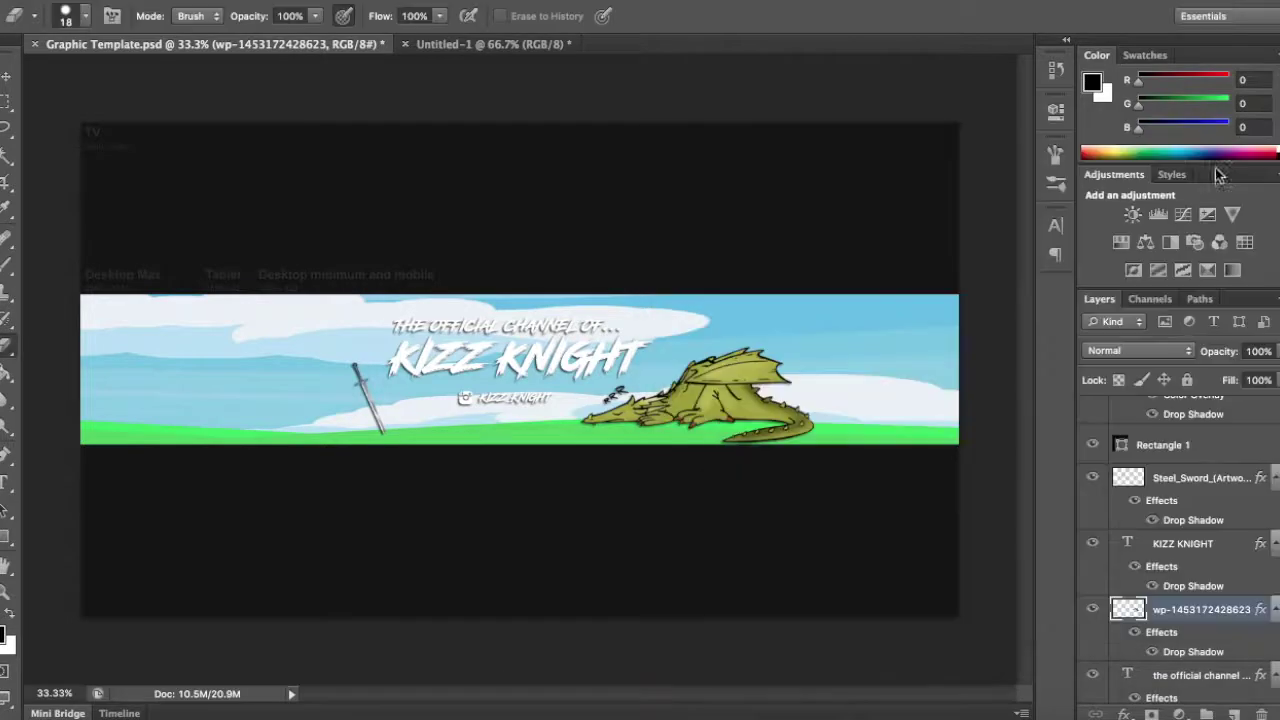
Switch to the Untitled-1 profile picture and select the knight layer.
key("ctrl+Tab")
left_click(253, 45)
left_click(455, 45)
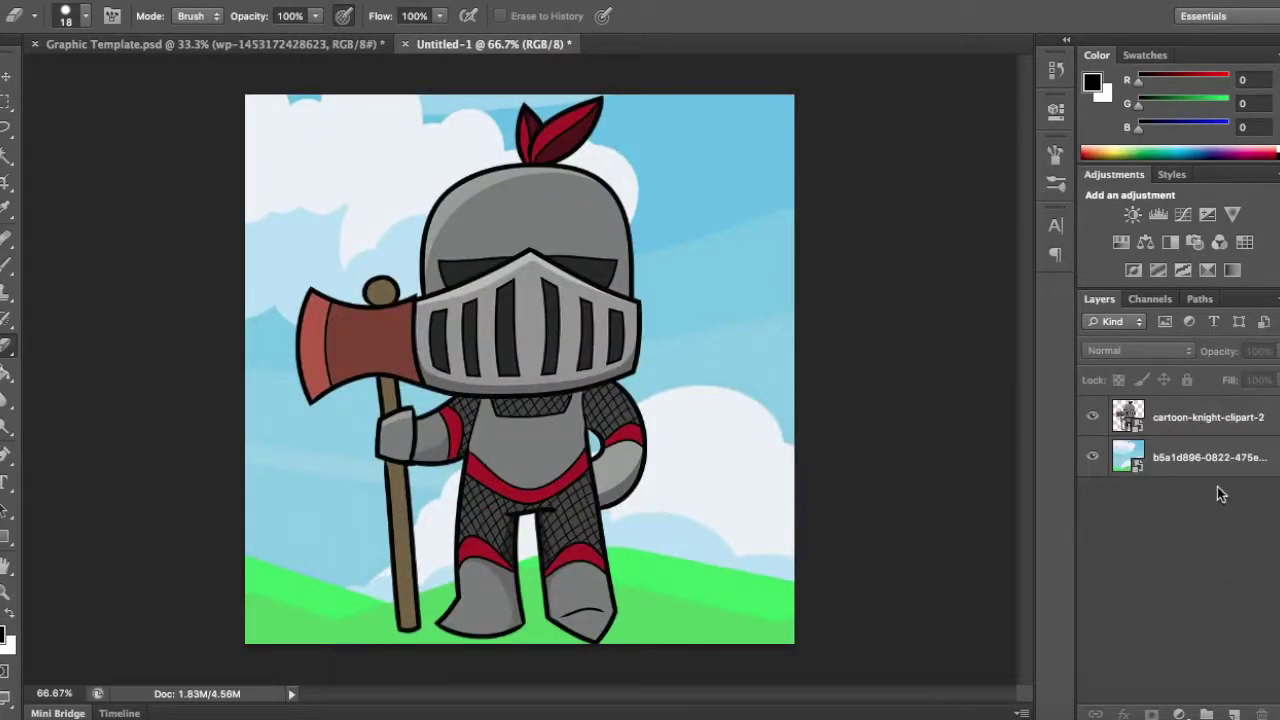
Shrink the knight slightly with Free Transform and nudge it up.
key("ctrl+t")
left_click_drag(795, 95, 780, 110)
key("Return")
key("Up")
key("Up")
key("Up")
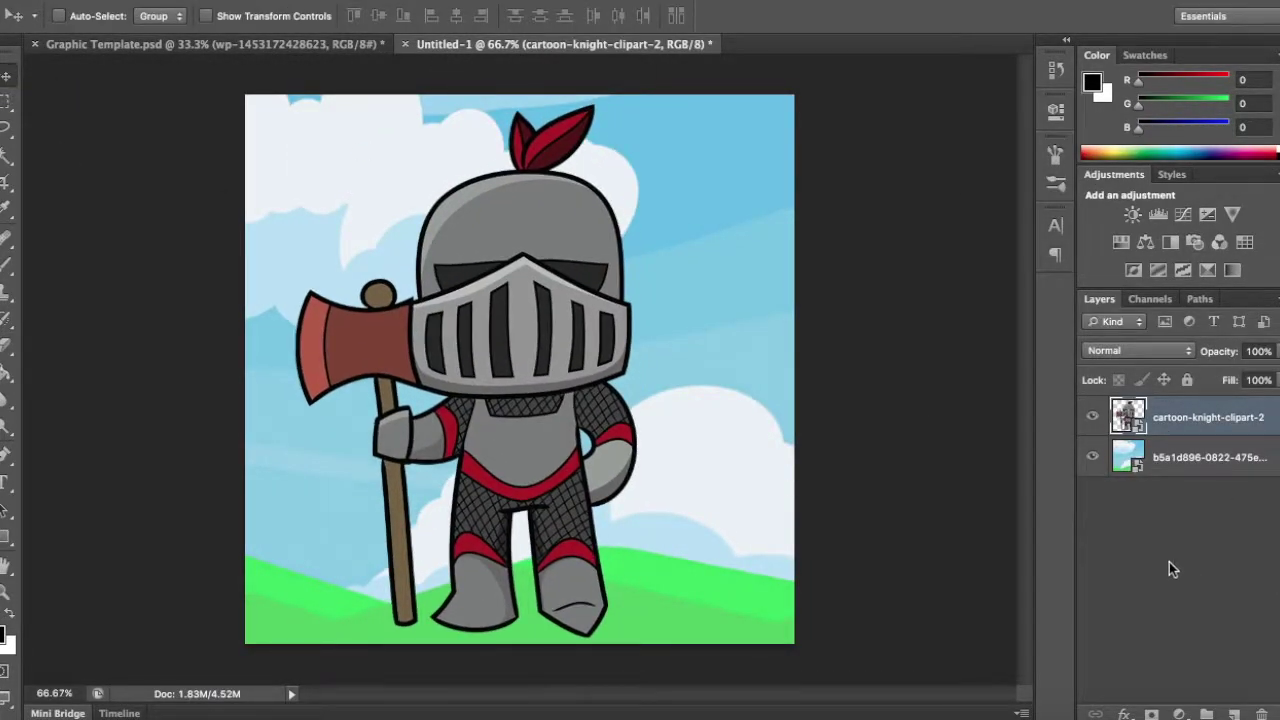
Add a new layer for the black brush border and give the knight a drop shadow.
key("ctrl+shift+alt+n")
key("b")
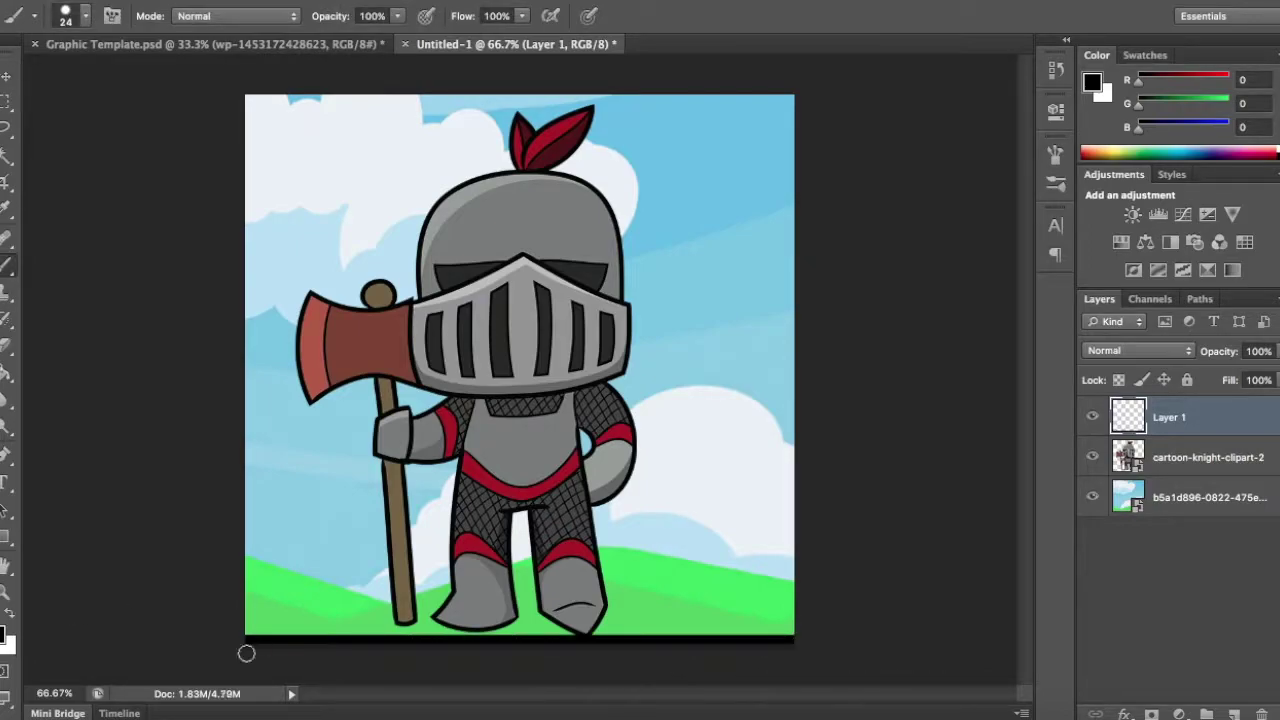
right_click(1215, 457)
left_click(1100, 82)
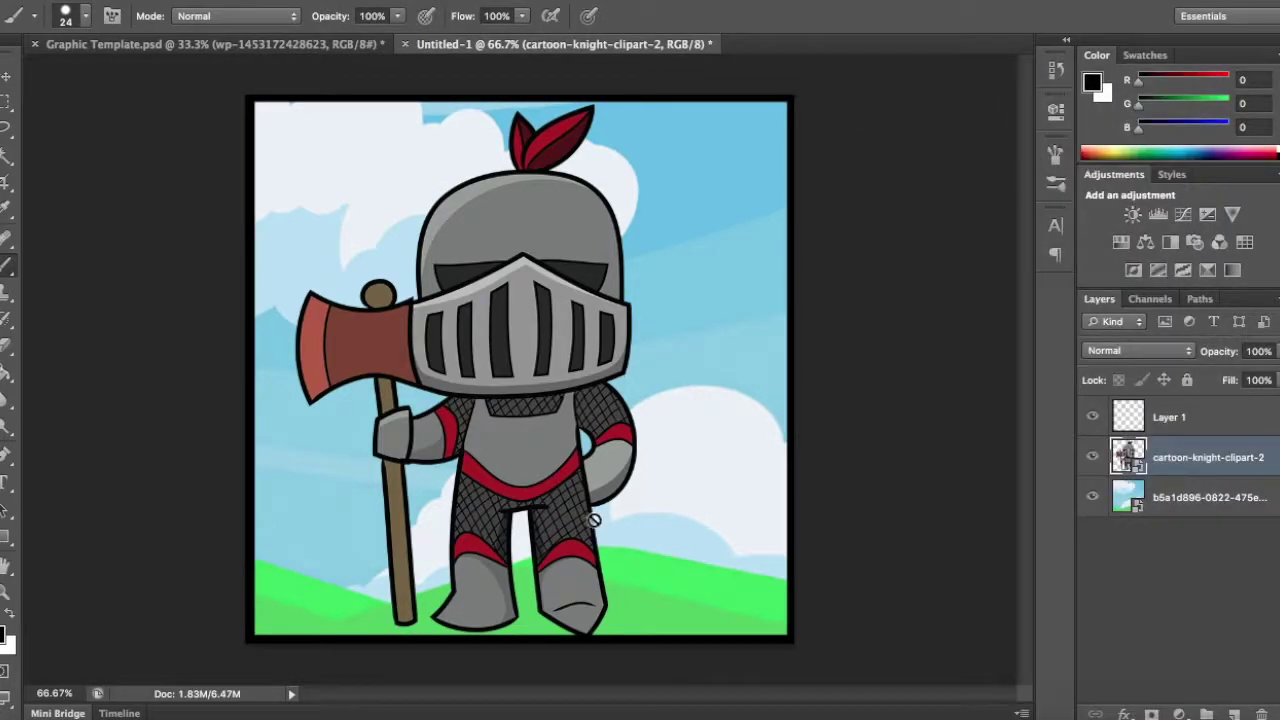
key("Return")
left_click(7, 76)
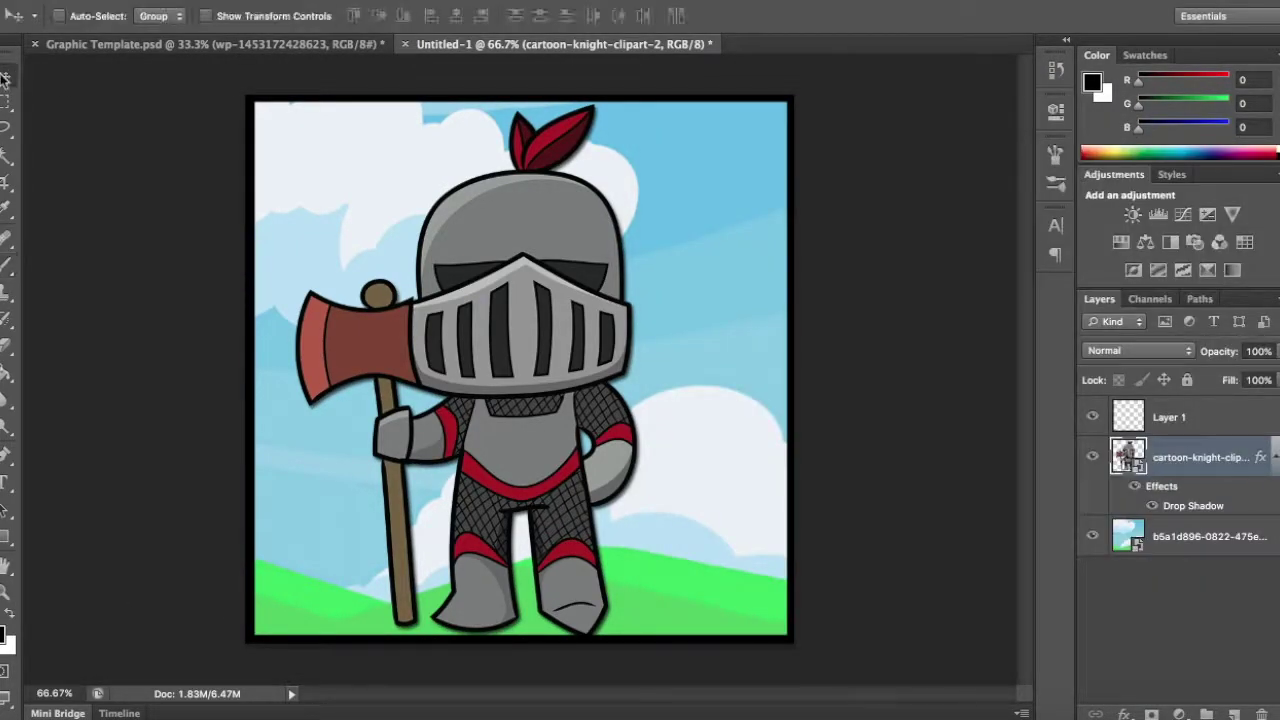